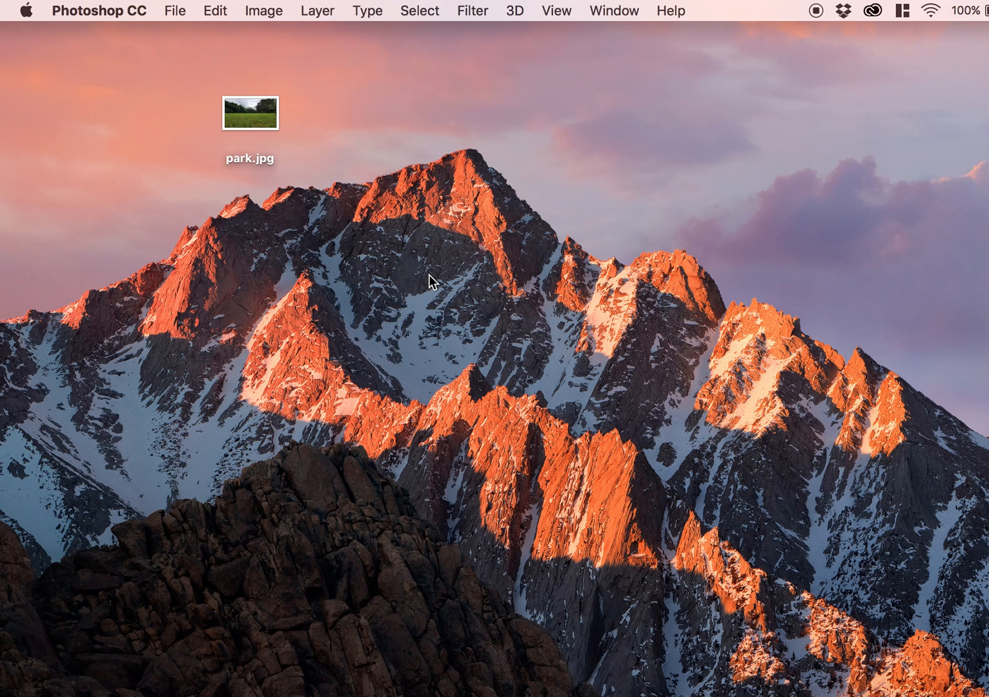
Step: Capture a screenshot of the desktop area around park.jpg and delete the resulting screenshot file
key(super+shift+4)
drag(176, 106, 411, 278)
click(764, 185)
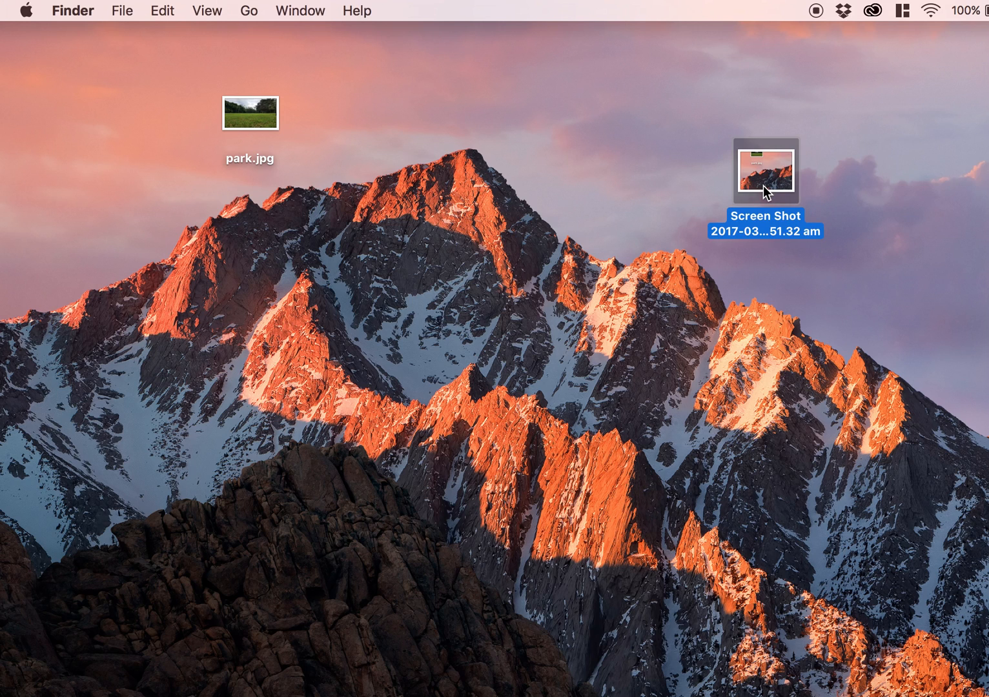
key(super+BackSpace)
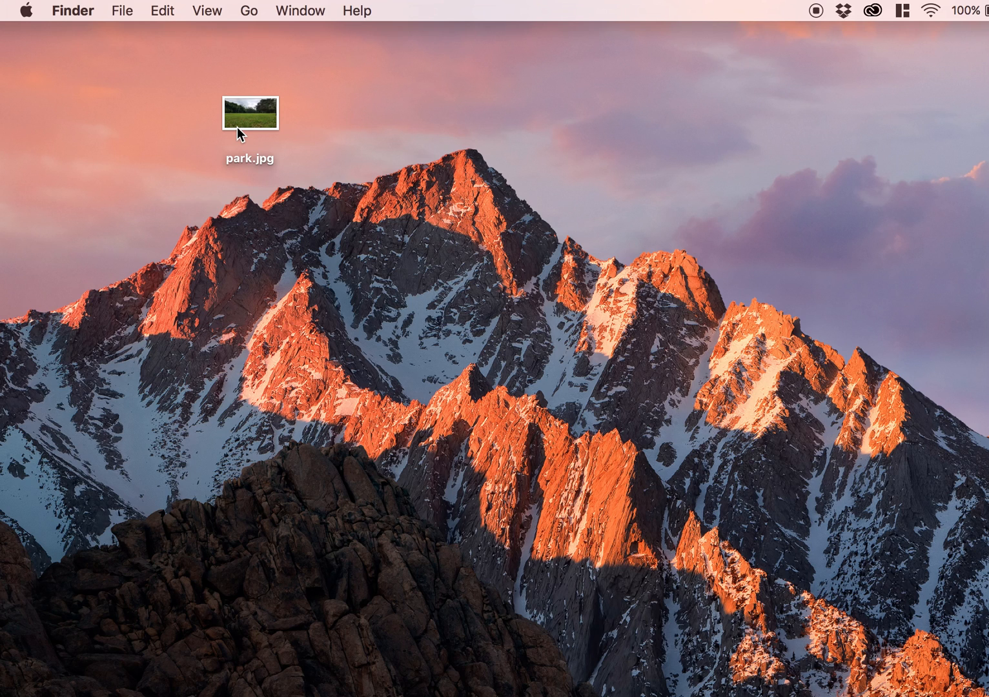
Step: Preview park.jpg from the desktop in Quick Look and close the preview
click(251, 118)
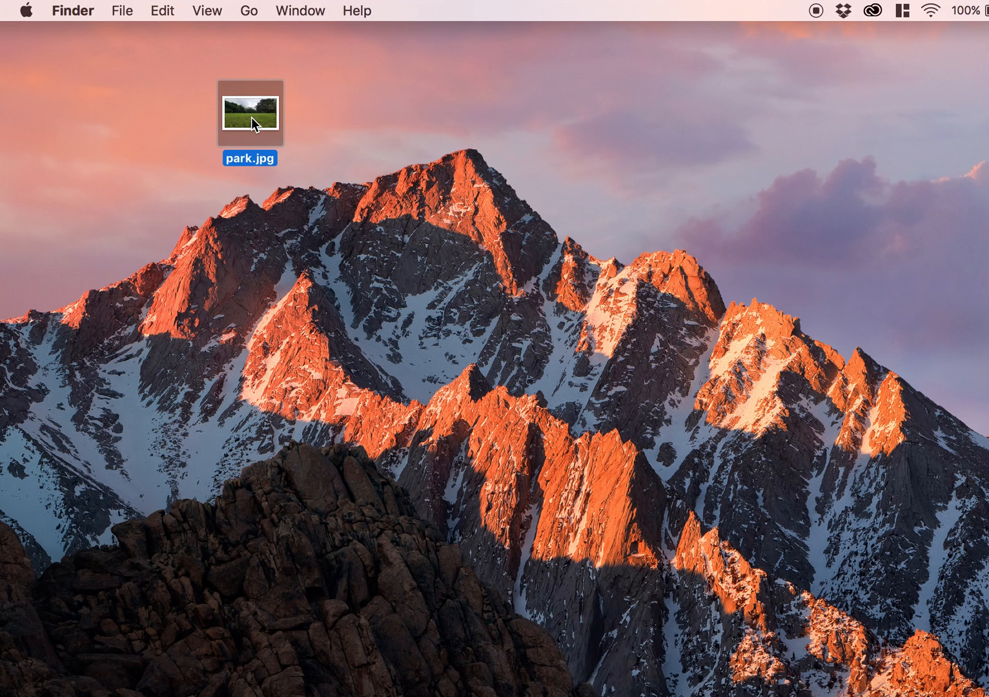
key(space)
drag(482, 81, 403, 58)
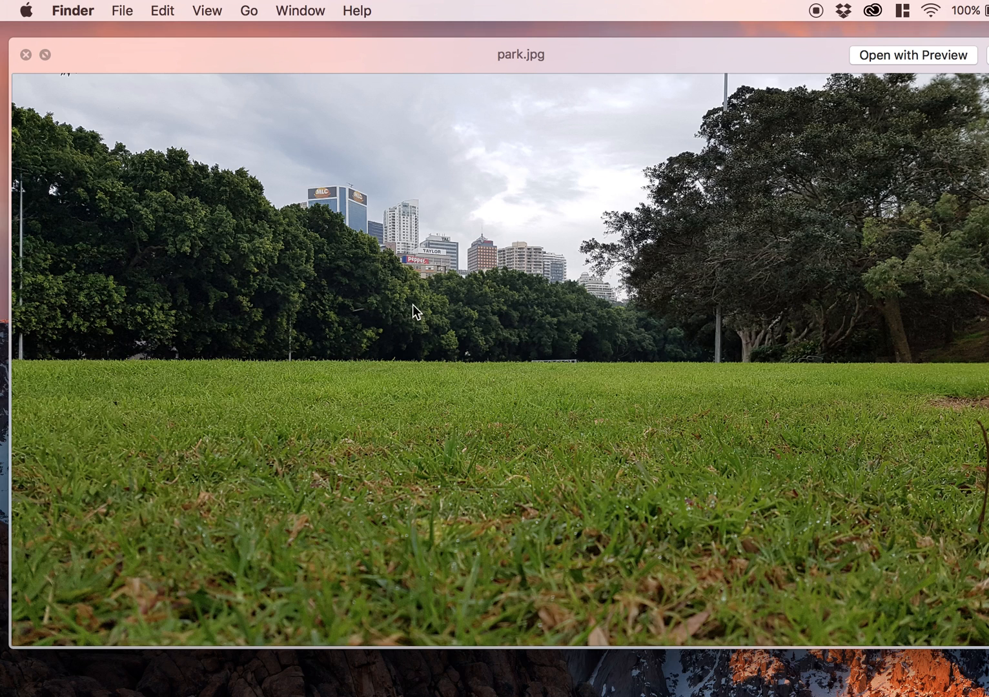
click(26, 53)
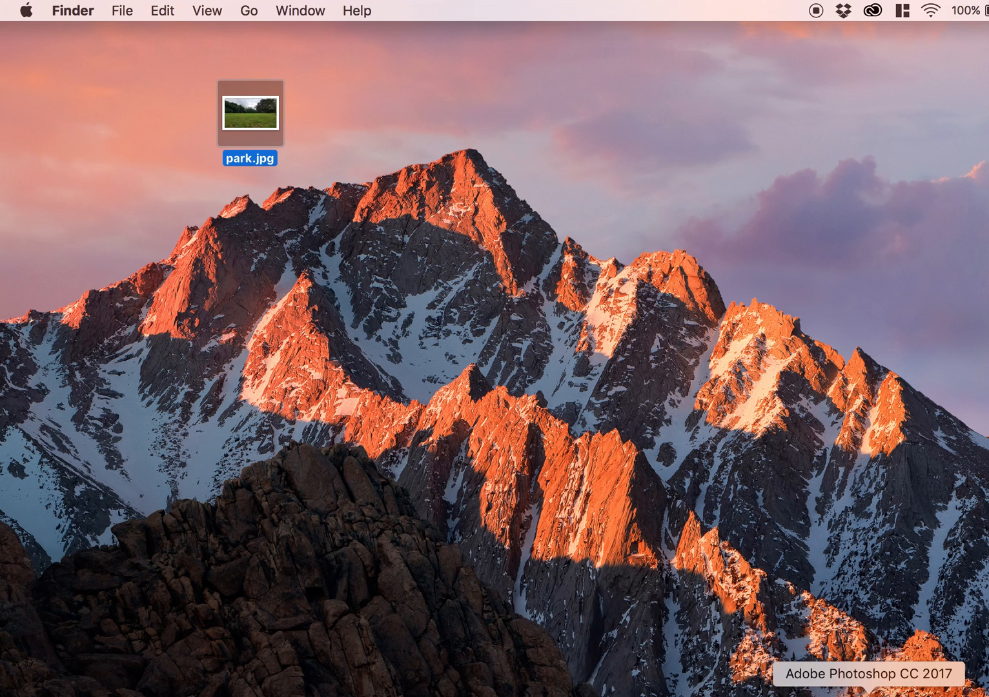
Step: Switch to Adobe Photoshop CC 2017 and open park.jpg from the Desktop folder
click(868, 695)
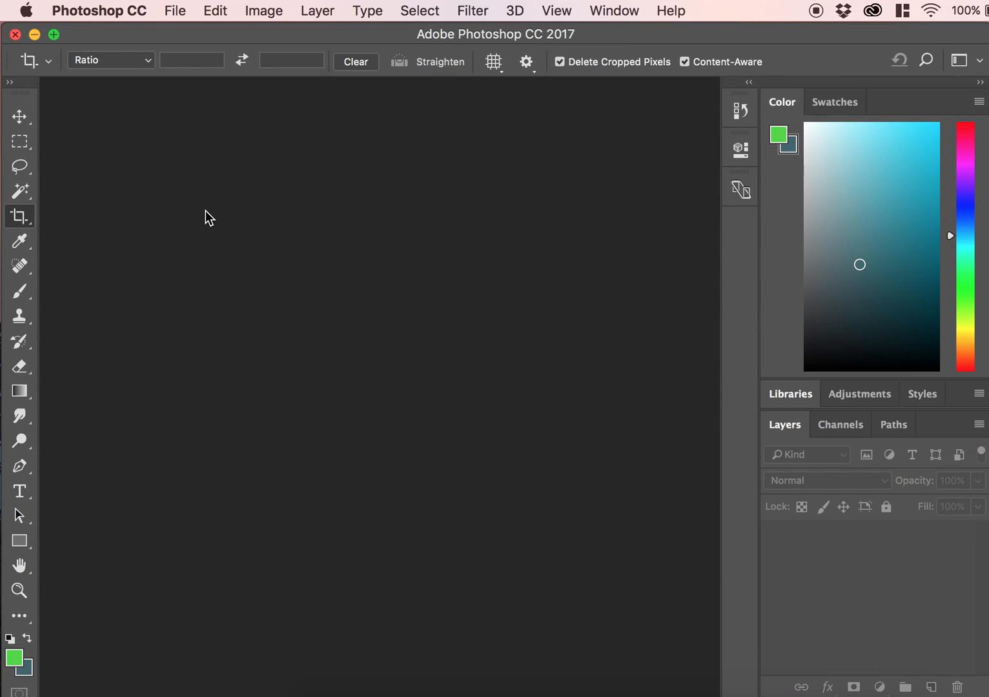
key(super+o)
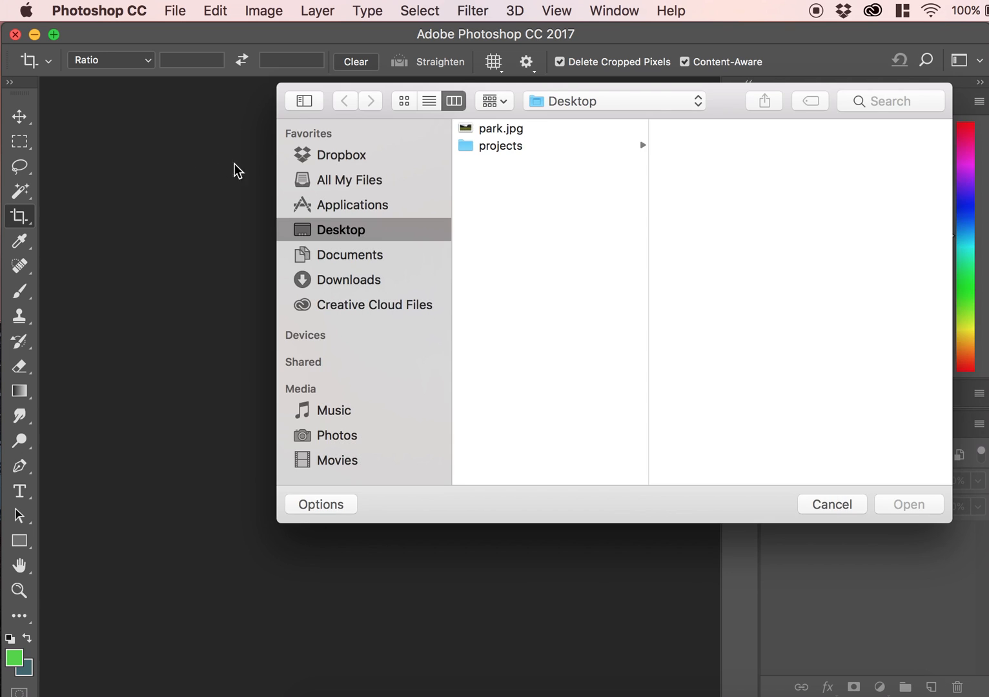
click(485, 129)
double_click(492, 124)
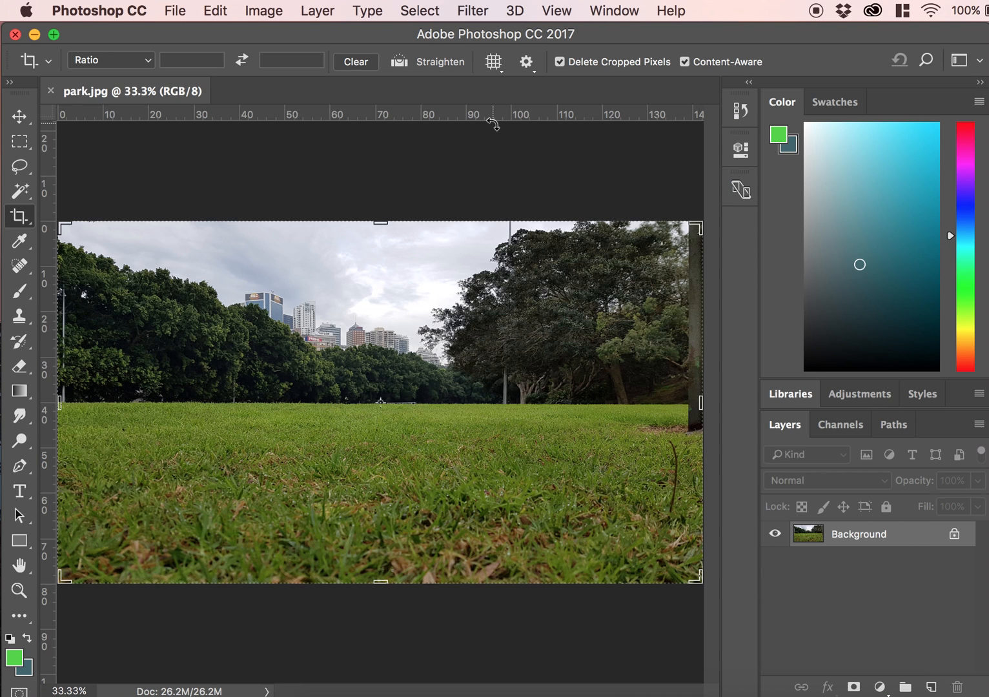
Step: Check the photo's dimensions and resolution in Image Size, previewing the building area, and leave without changes
click(264, 10)
click(291, 159)
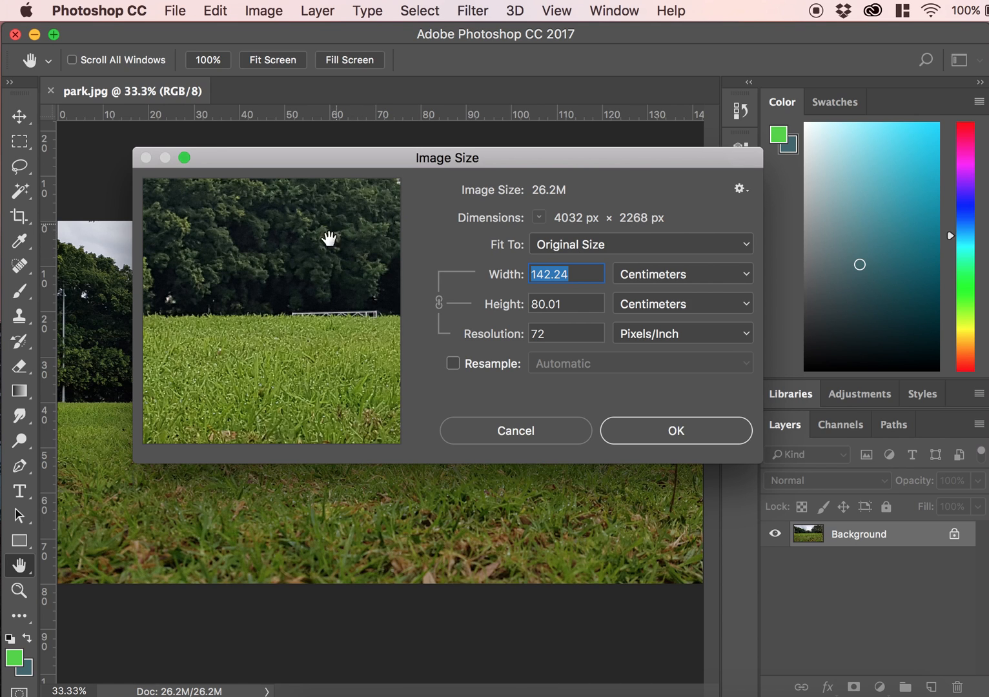
drag(331, 229, 260, 364)
drag(217, 298, 346, 293)
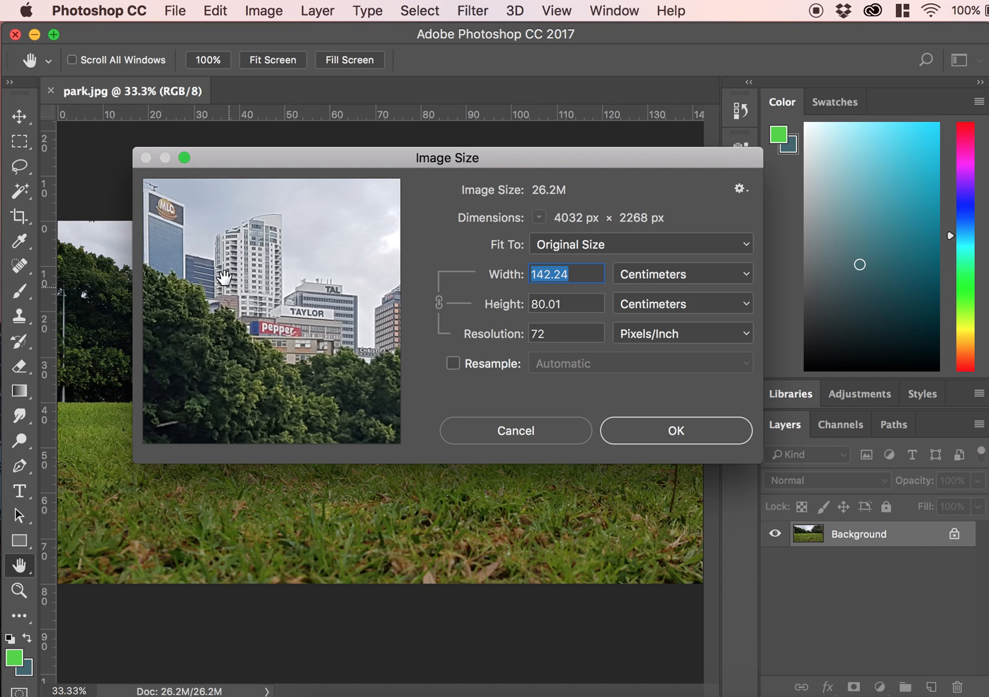
drag(222, 279, 300, 292)
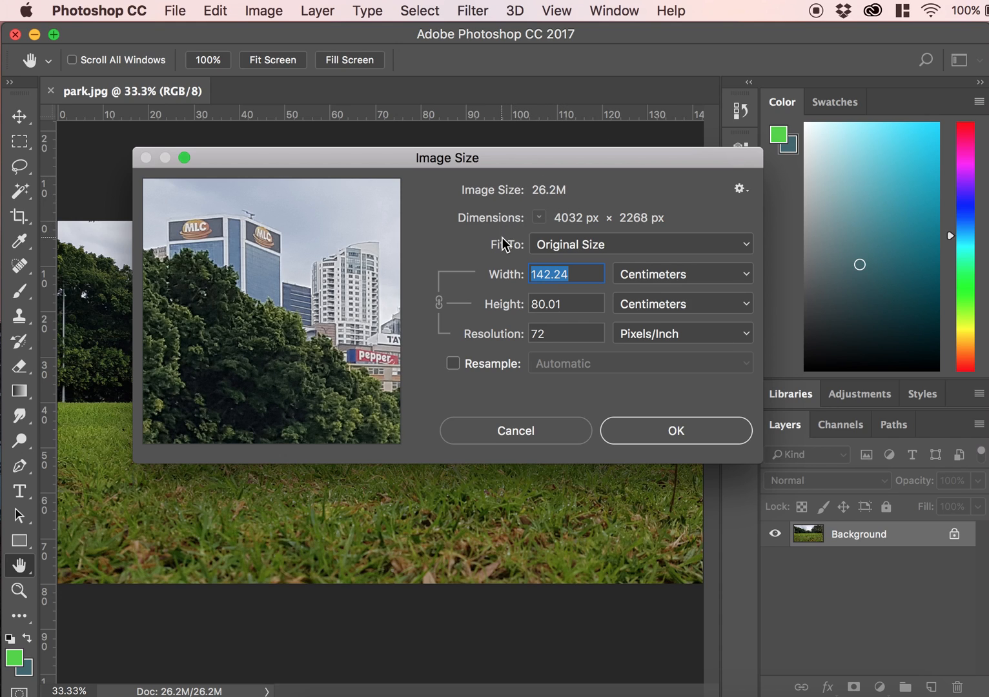
click(525, 430)
Step: Draw a crop region about 65 cm wide around the city skyline and constrain it to a 16:9 ratio
key(c)
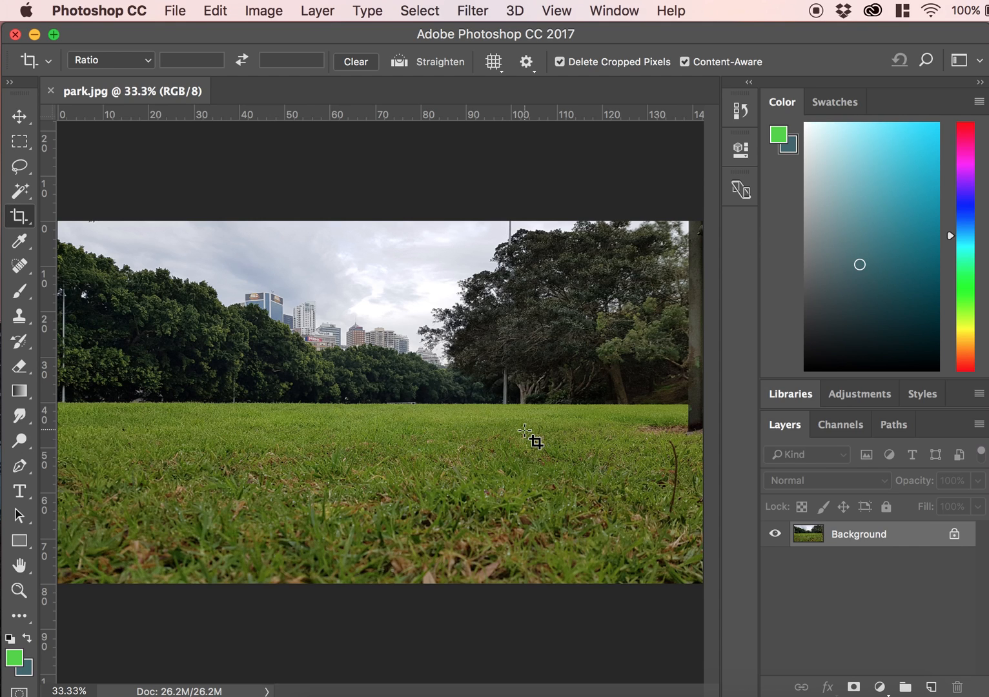
right_click(15, 214)
click(97, 218)
drag(204, 239, 501, 430)
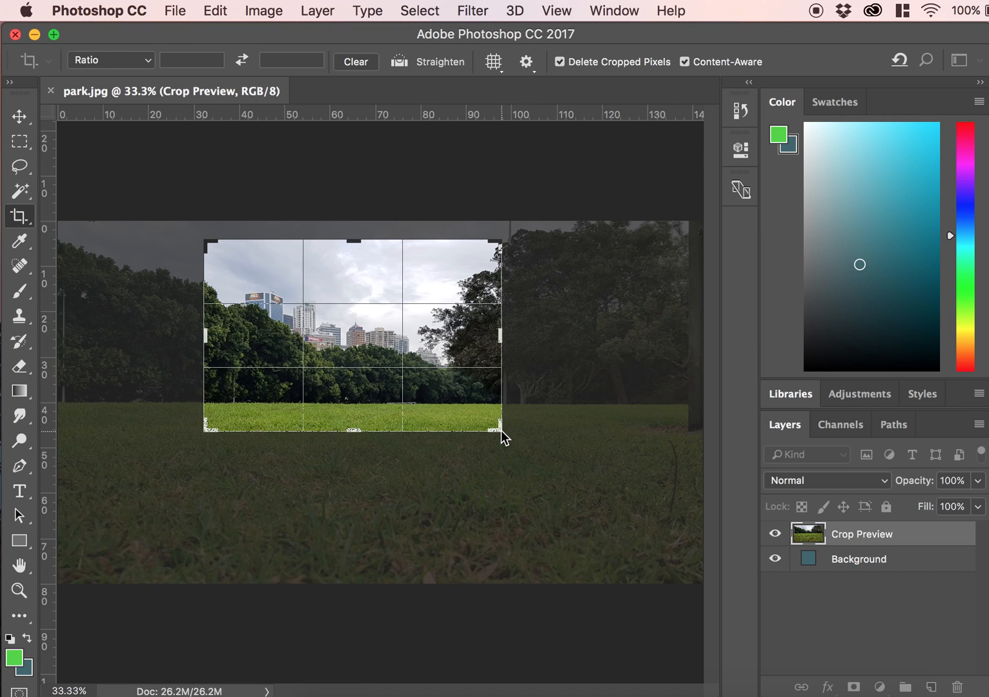
click(147, 59)
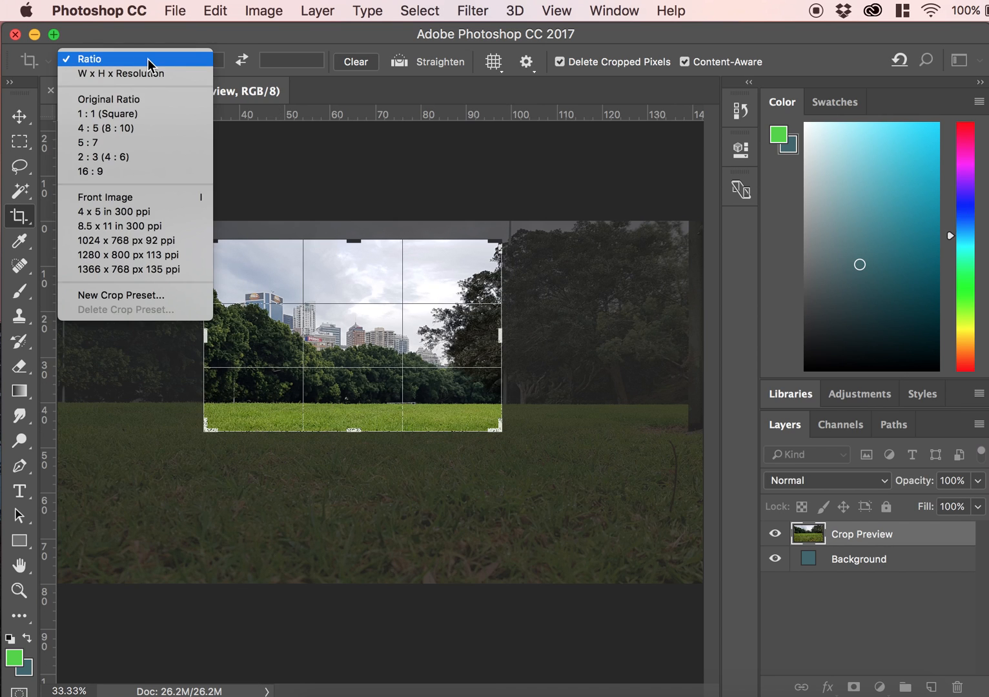
click(103, 171)
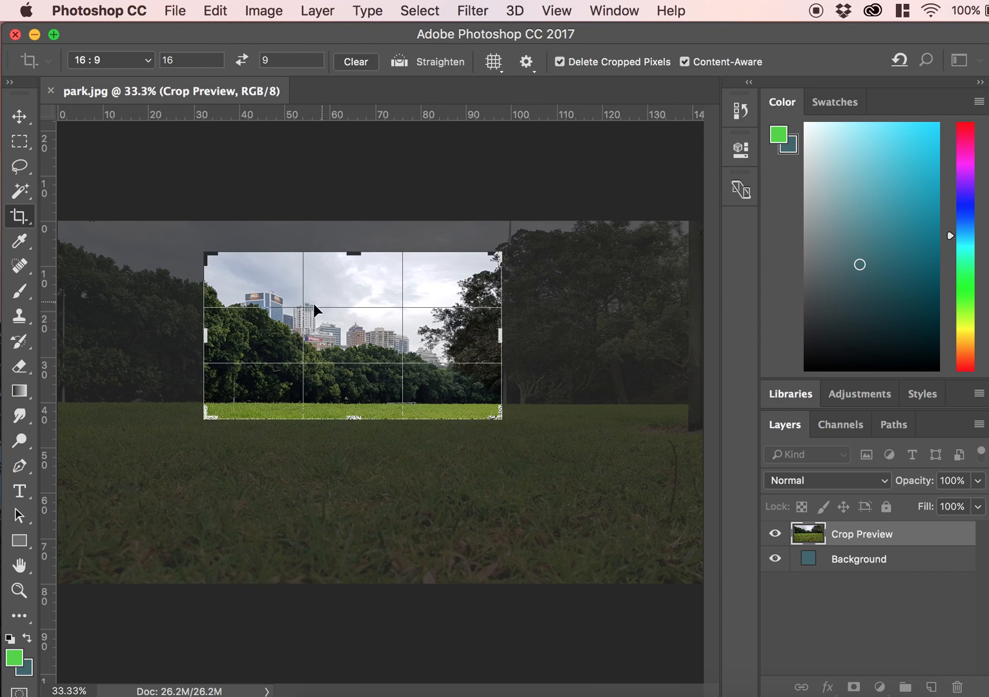
Step: Remove the crop's aspect ratio constraint and extend the region's lower edge further into the grass
click(149, 60)
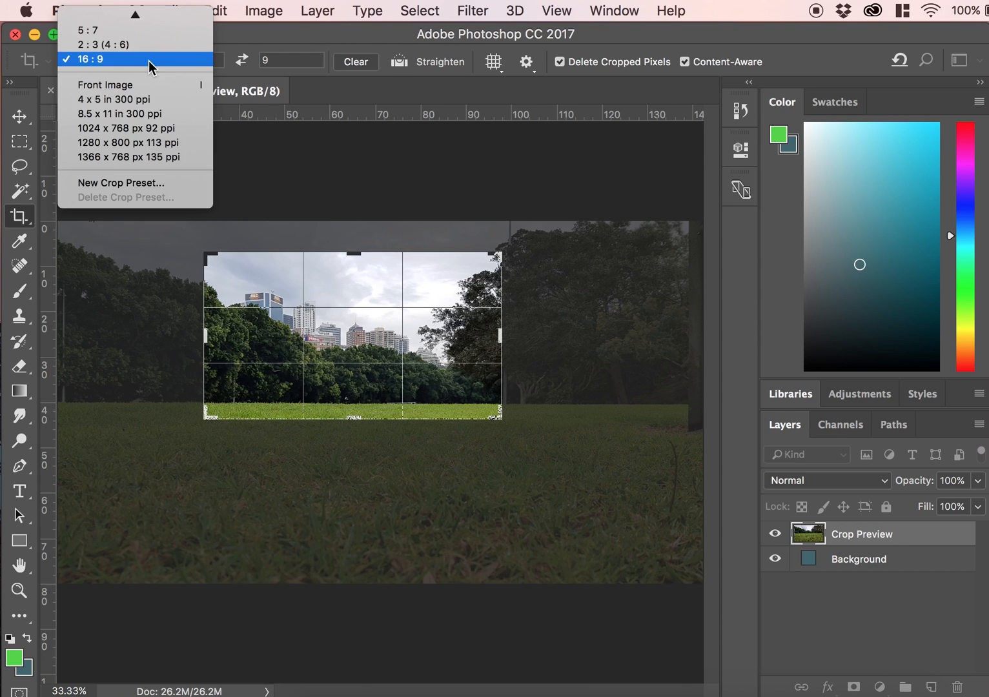
click(136, 16)
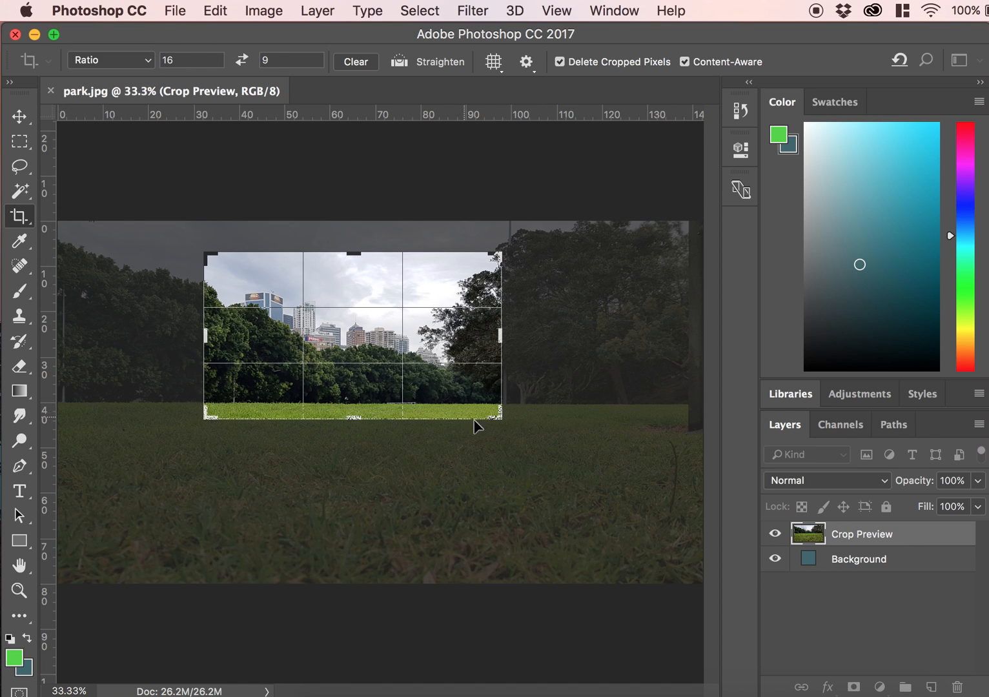
drag(492, 418, 491, 441)
click(355, 63)
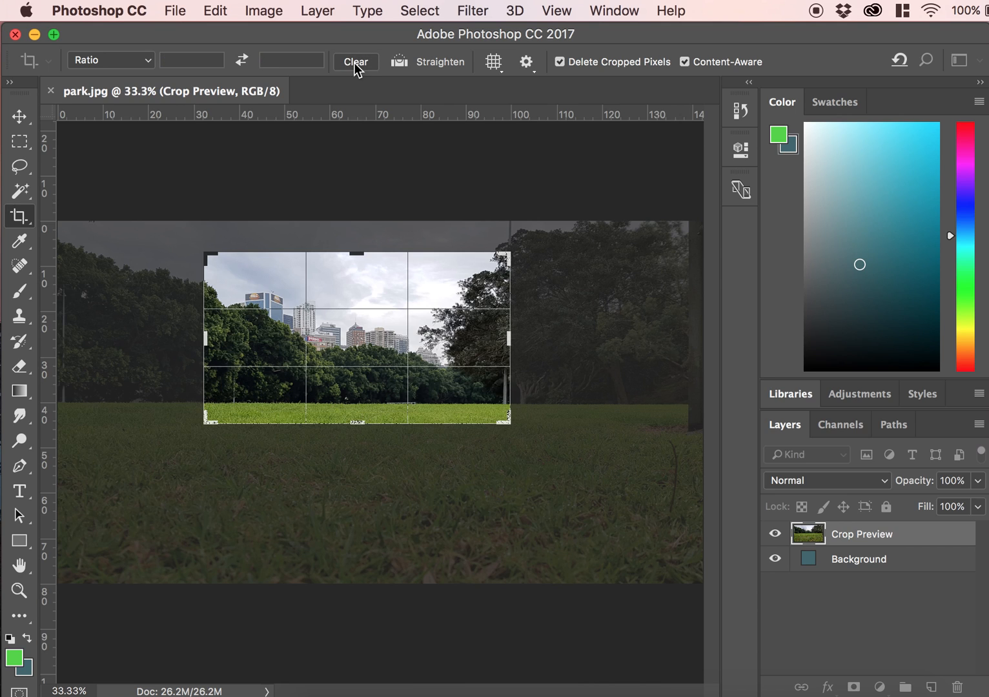
drag(361, 420, 360, 435)
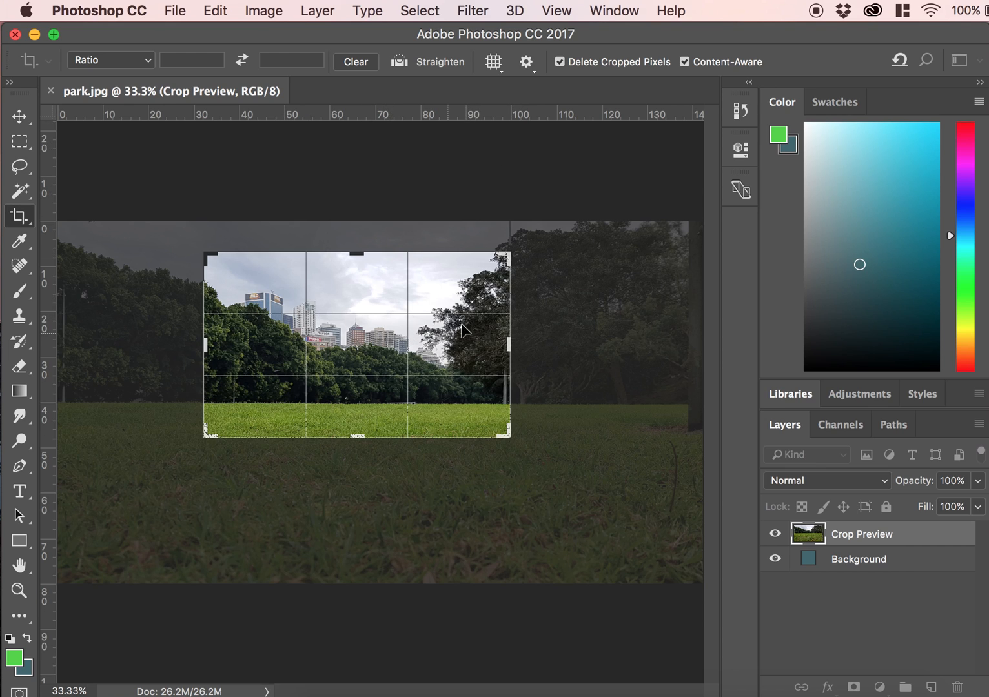
Step: Set the crop overlay to Golden Ratio
click(492, 62)
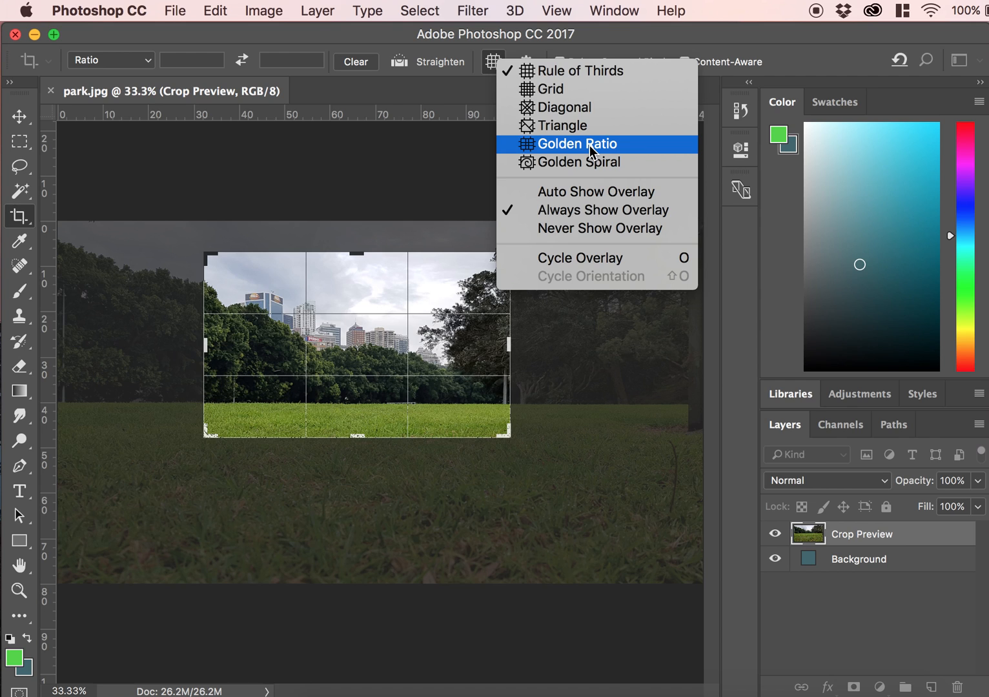
click(590, 145)
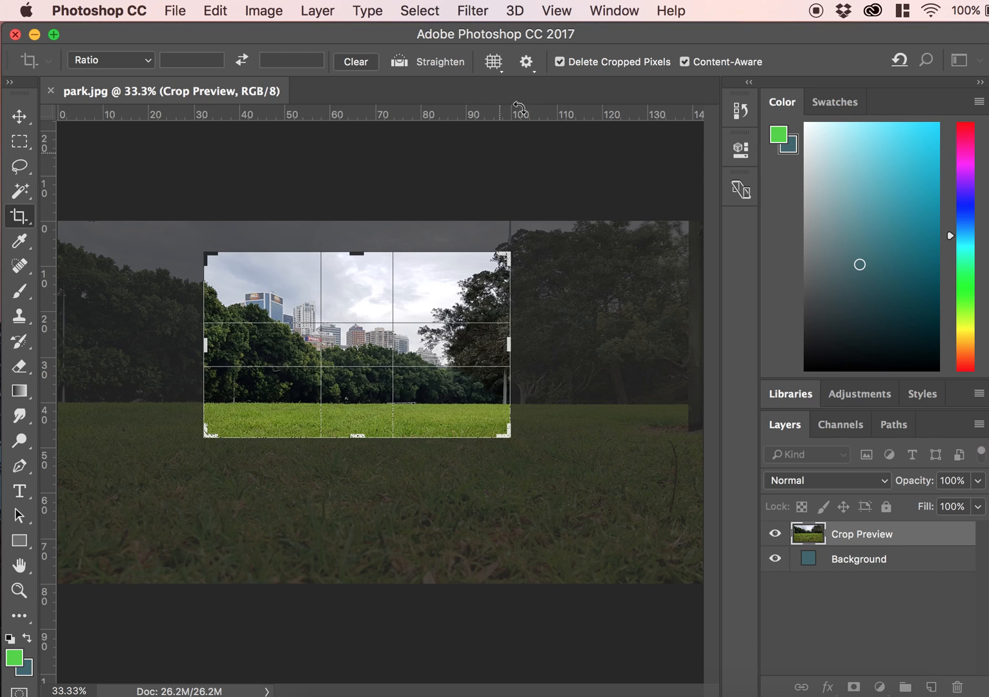
Step: Shift the photo slightly within the crop region, apply the crop and undo it
drag(441, 281, 423, 301)
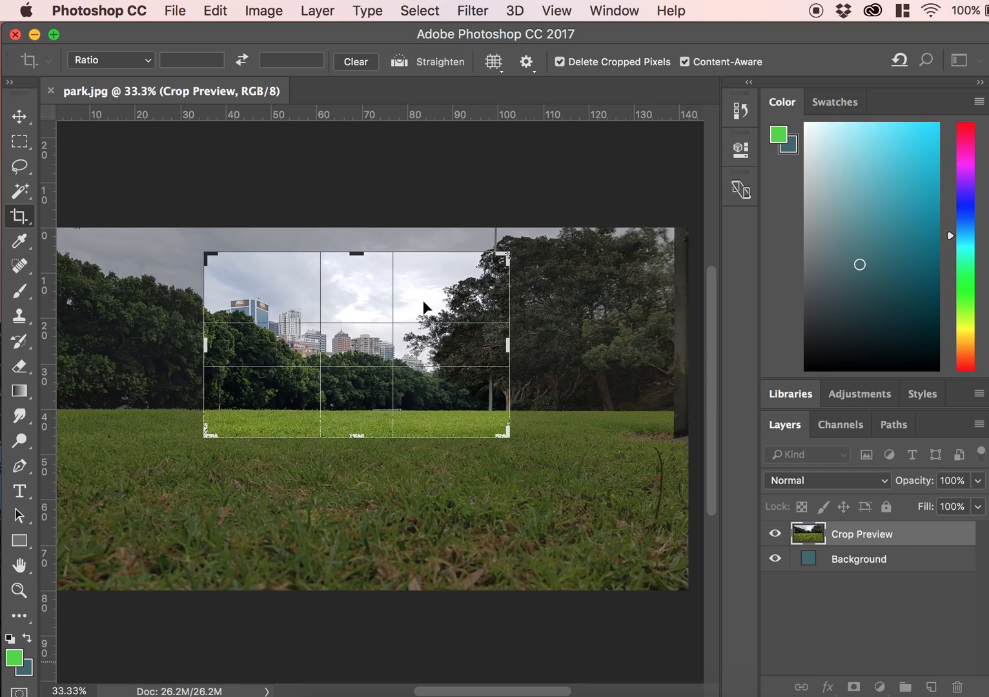
key(Return)
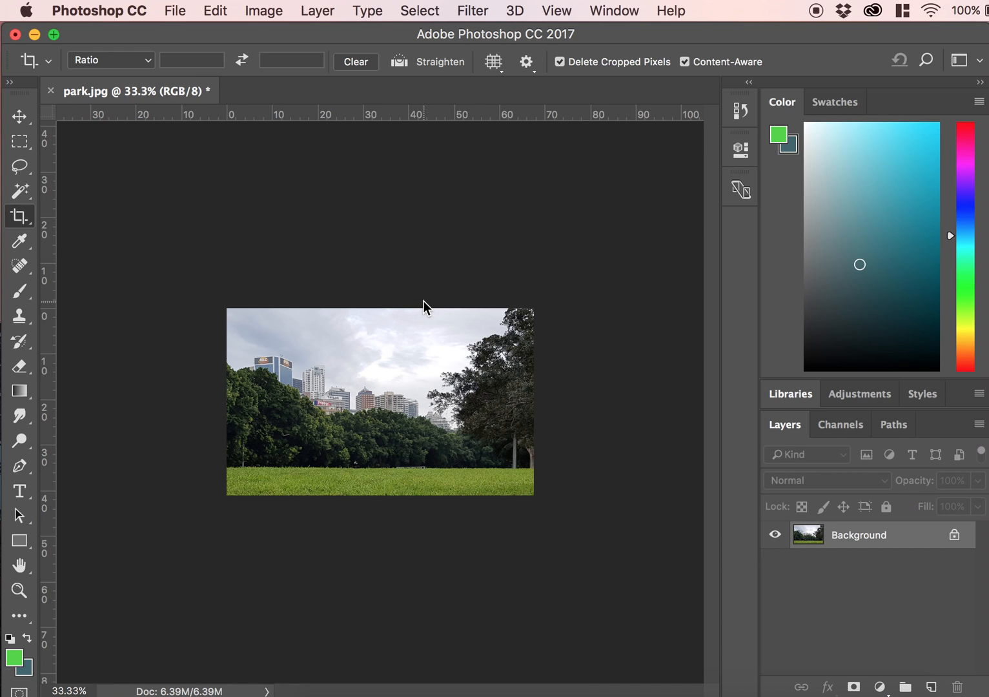
key(super+z)
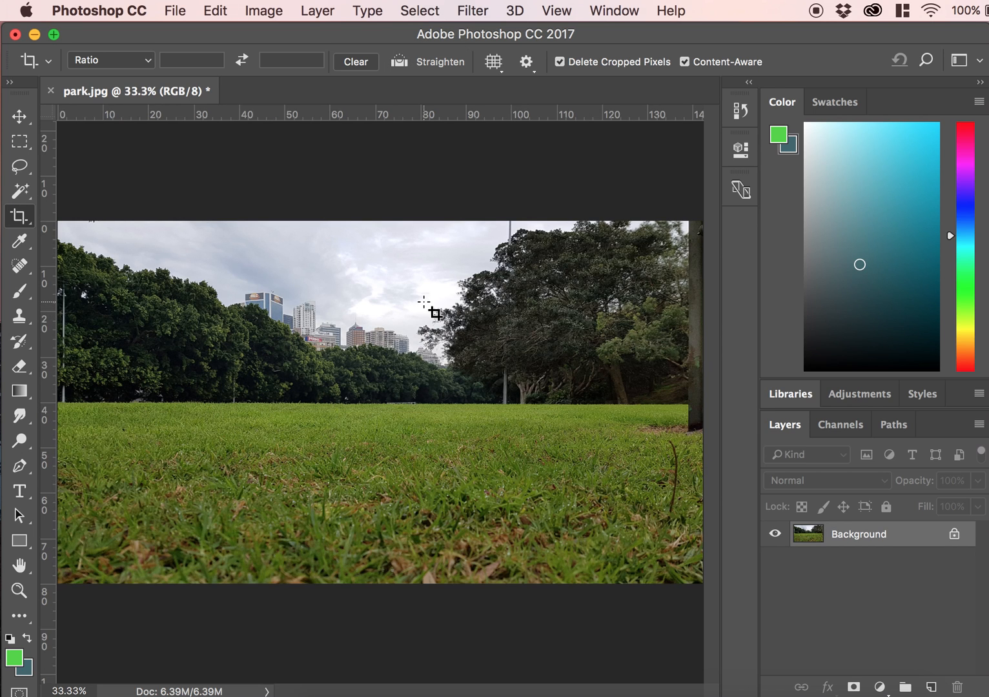
Step: Crop the photo to about 1860 × 1134 px around the city skyline, with the MLC building at the upper-left golden-ratio intersection
drag(205, 249, 510, 426)
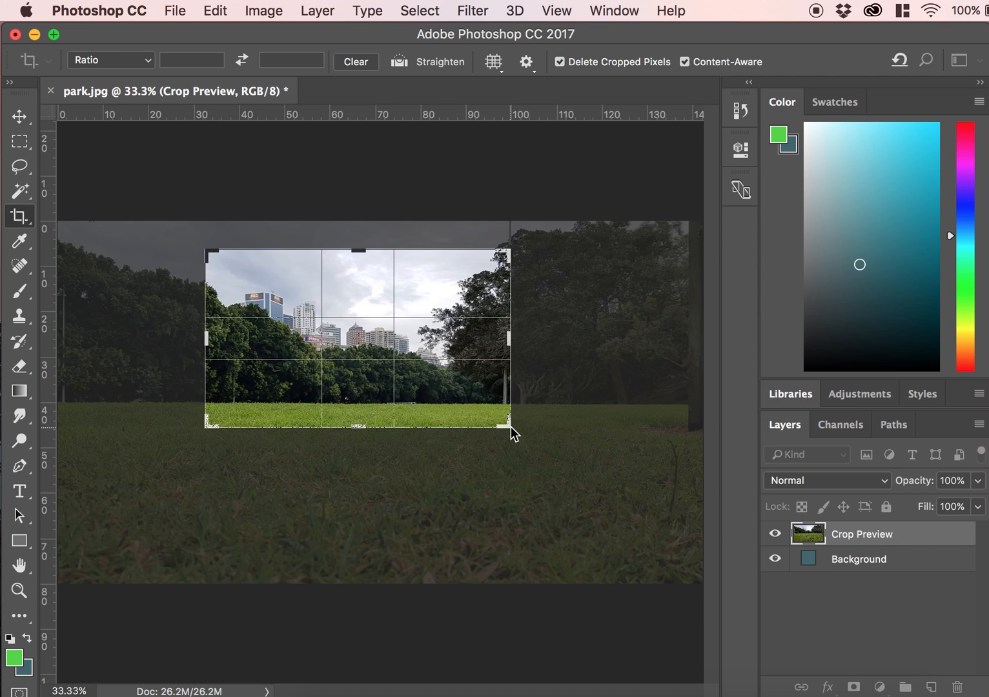
drag(363, 426, 362, 437)
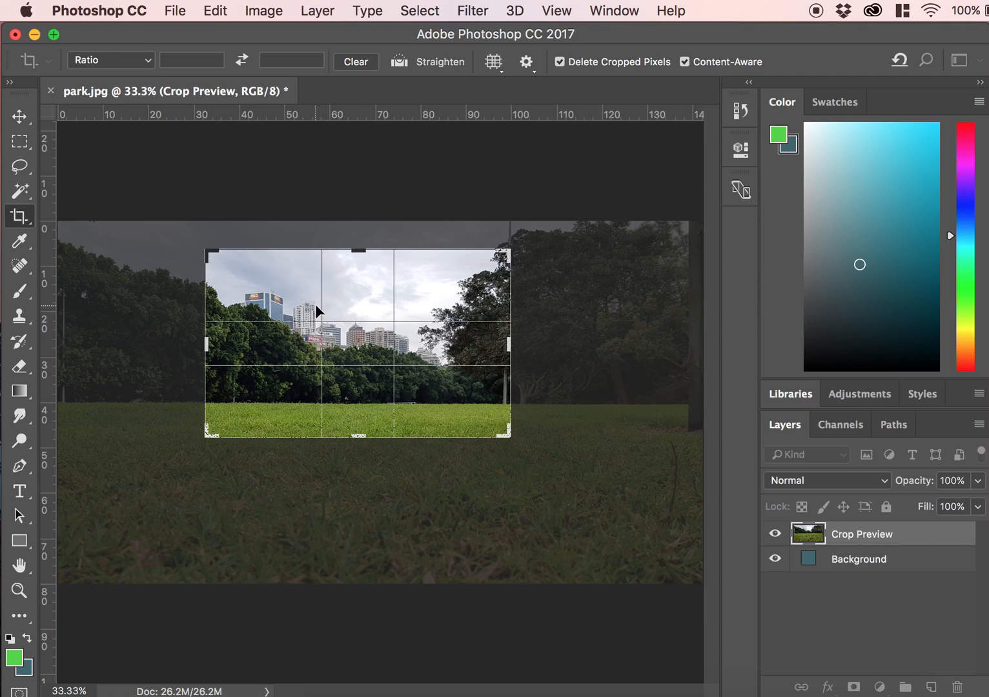
drag(315, 315, 369, 341)
drag(426, 287, 496, 321)
drag(509, 436, 455, 396)
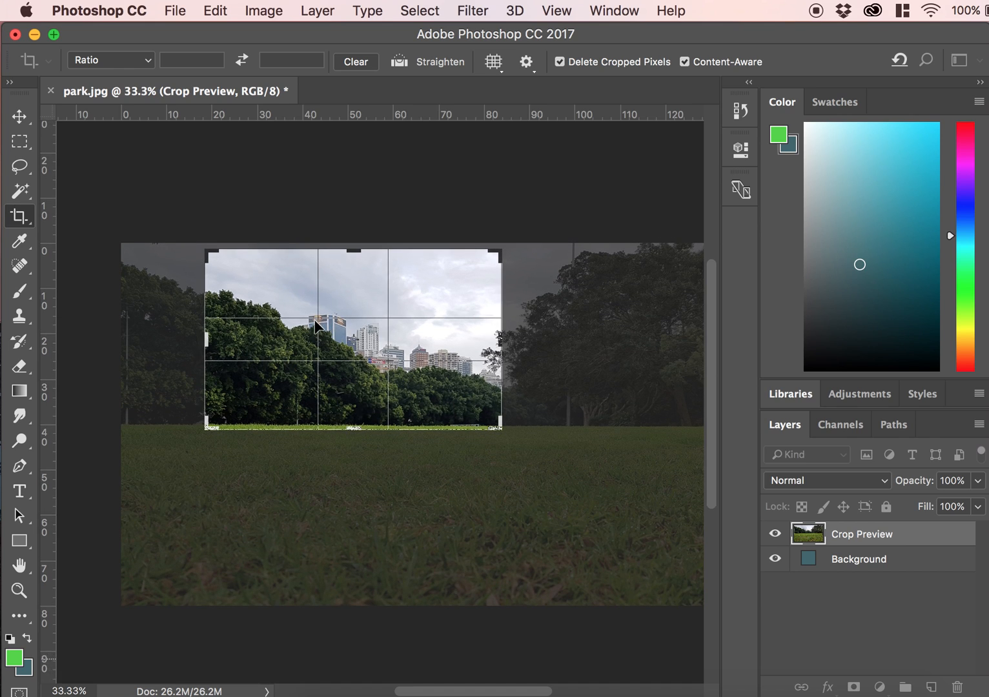
drag(433, 280, 432, 280)
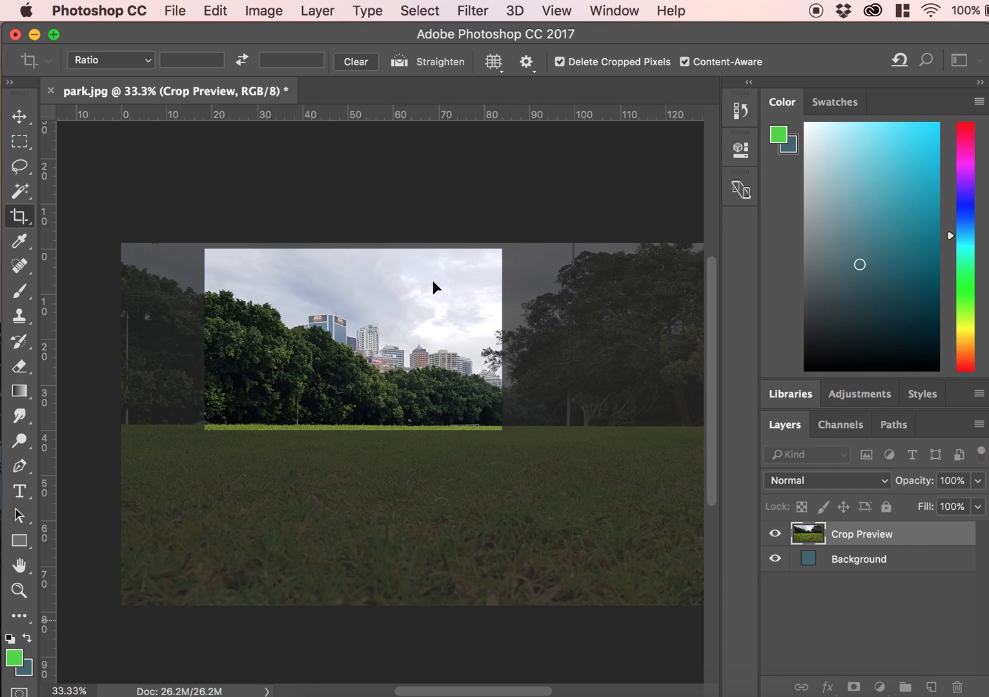
key(Return)
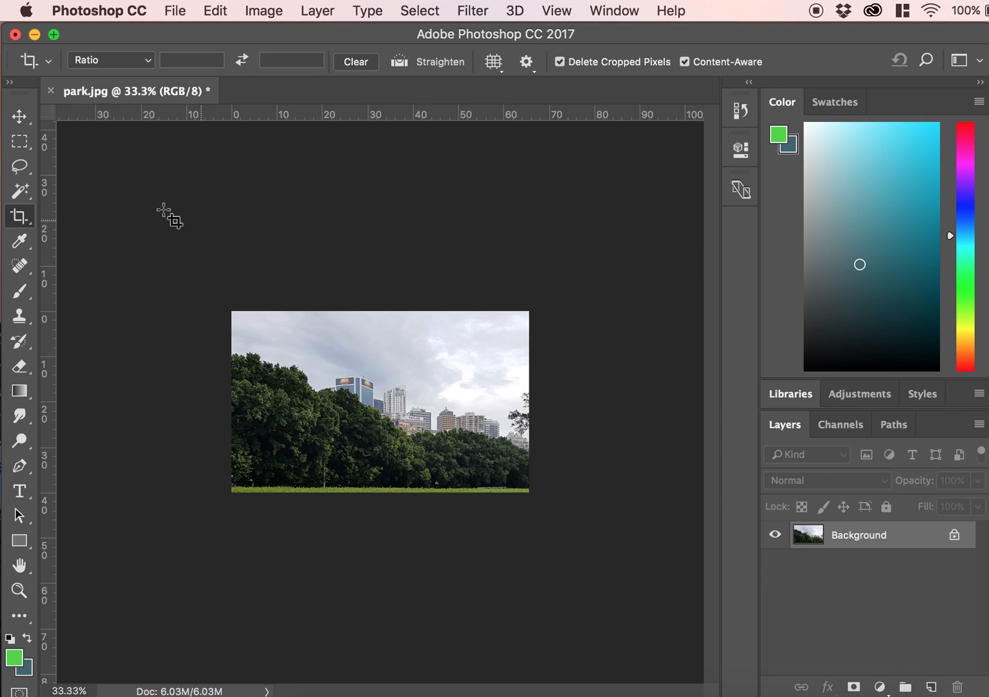
Step: Open Image Size for the cropped photo, enable Resample and set the width and height units to Pixels
click(20, 122)
click(261, 11)
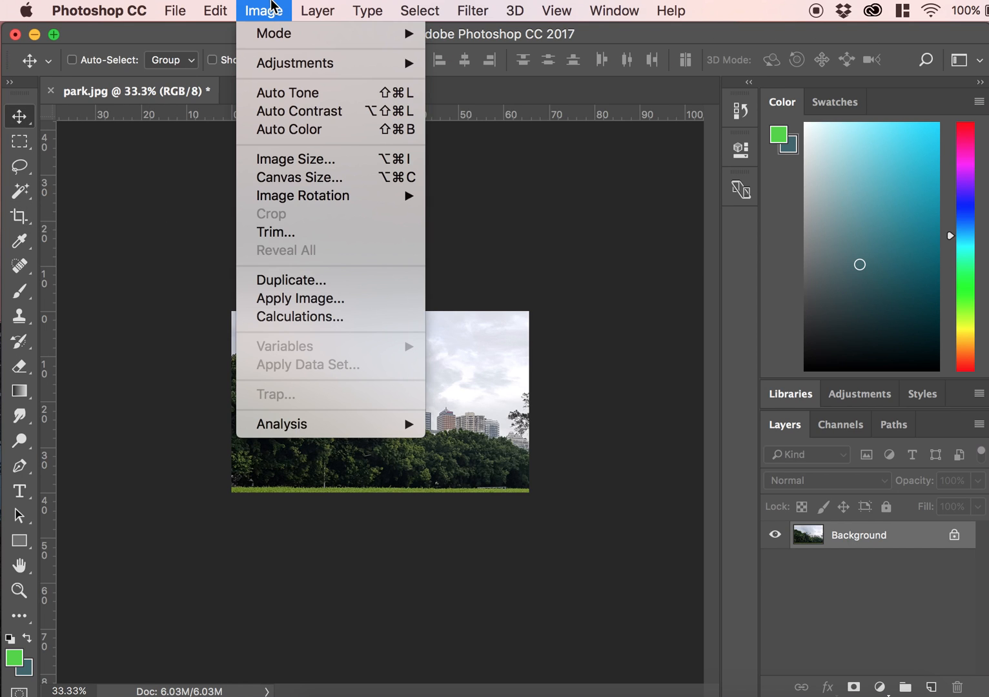
click(302, 164)
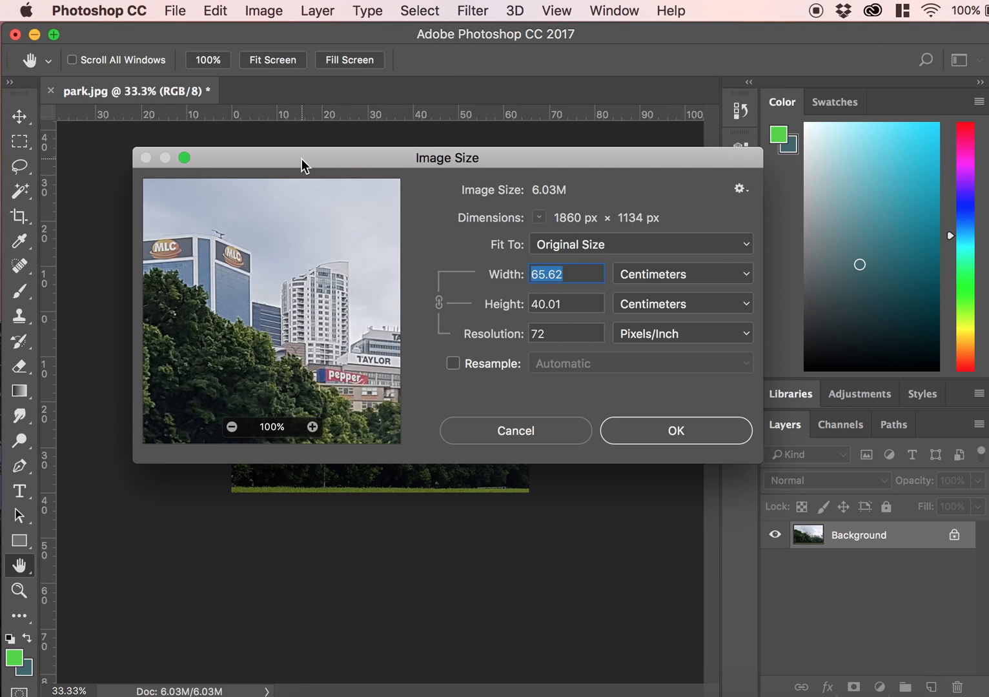
click(661, 276)
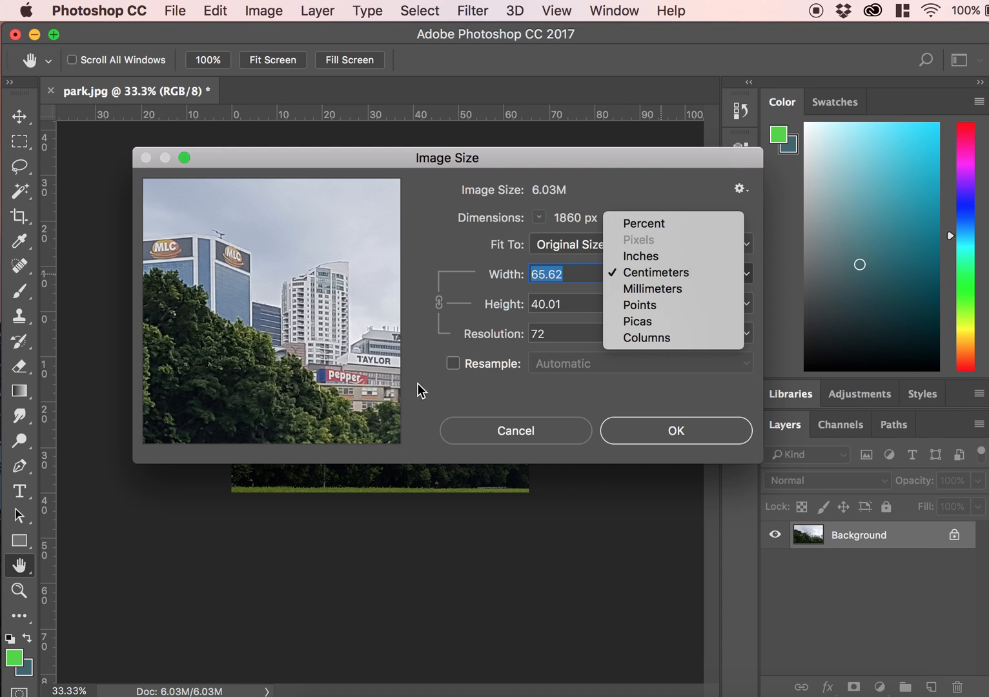
click(460, 378)
click(455, 366)
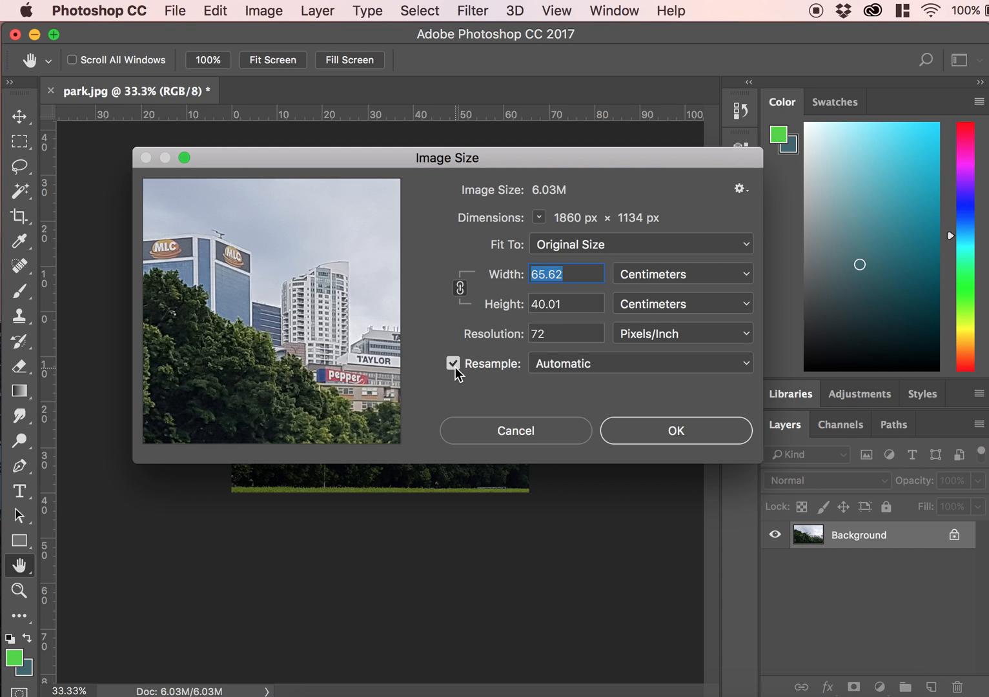
click(688, 275)
click(673, 237)
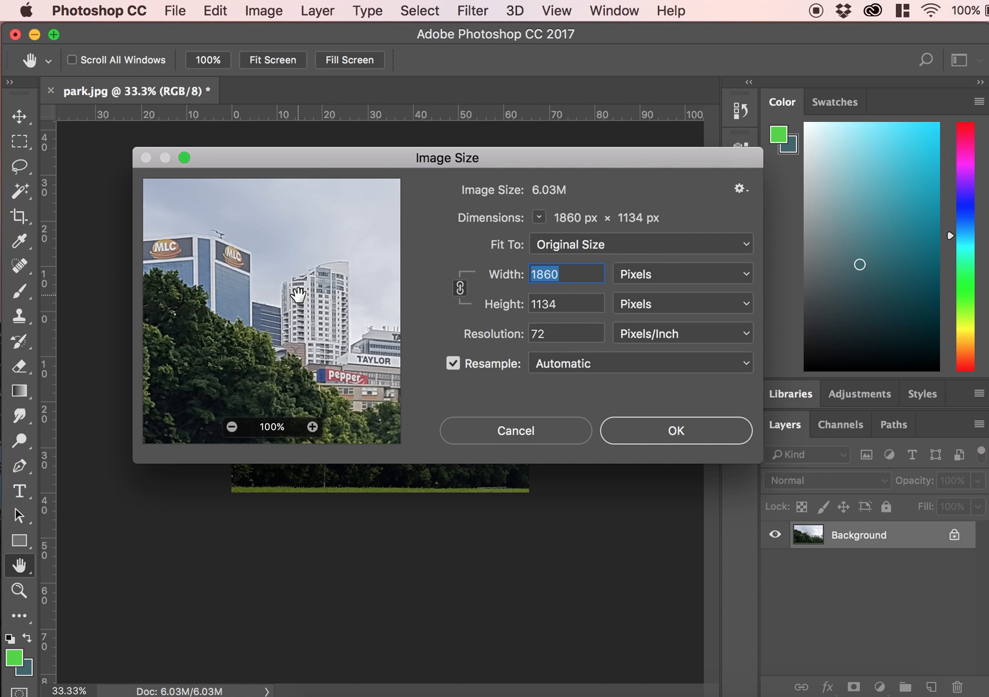
drag(302, 294, 359, 326)
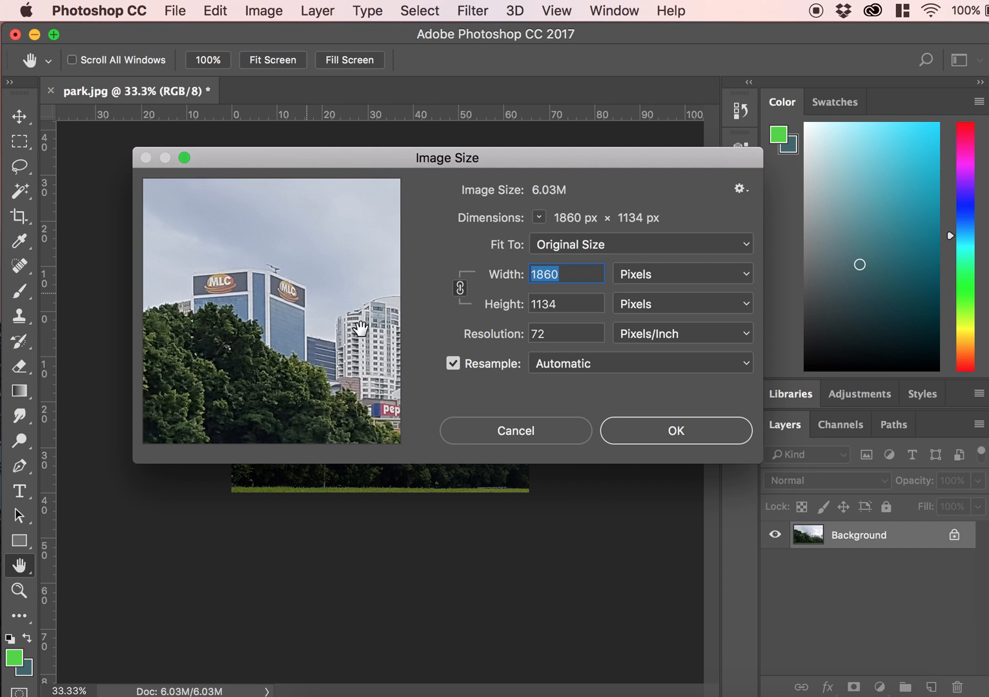
Step: Set the image width to 960 px and try Bicubic, Bicubic Smoother and Preserve Details resampling
text(960)
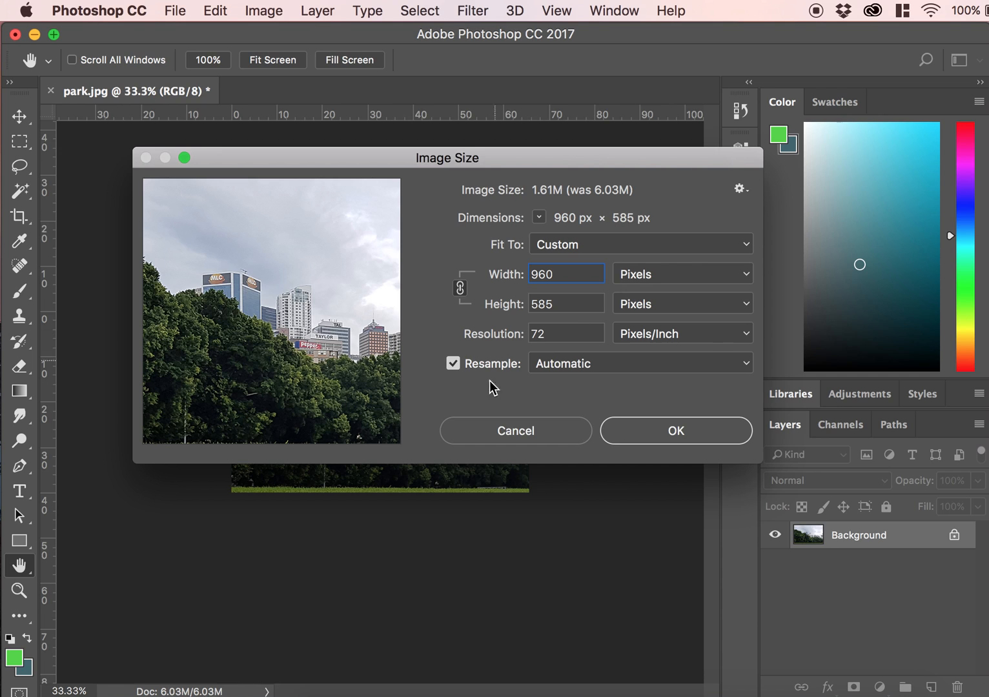
click(638, 366)
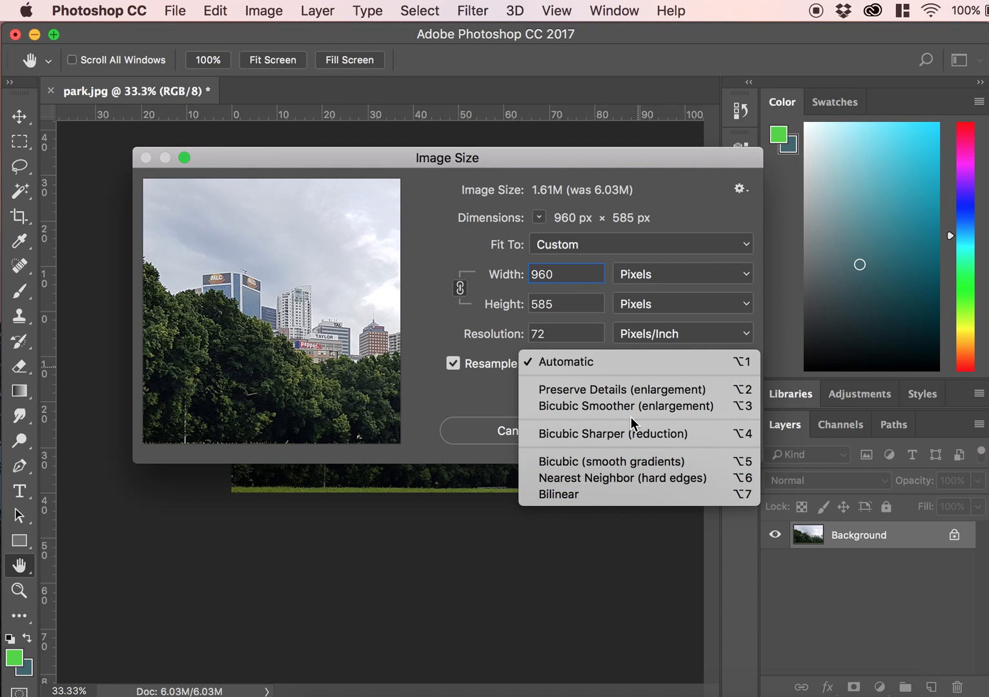
click(630, 468)
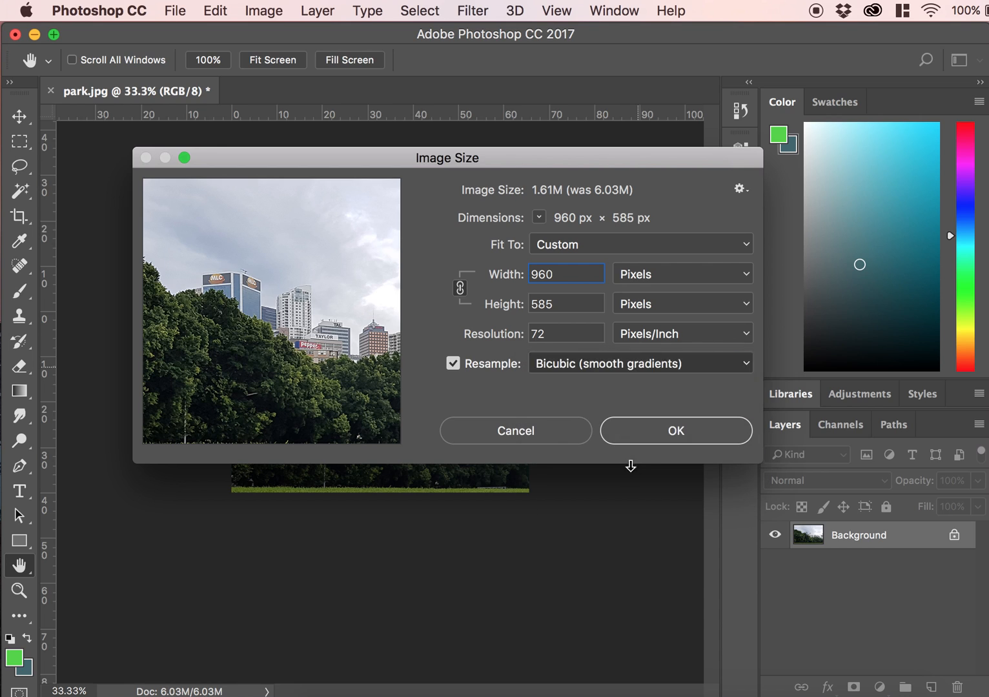
click(633, 367)
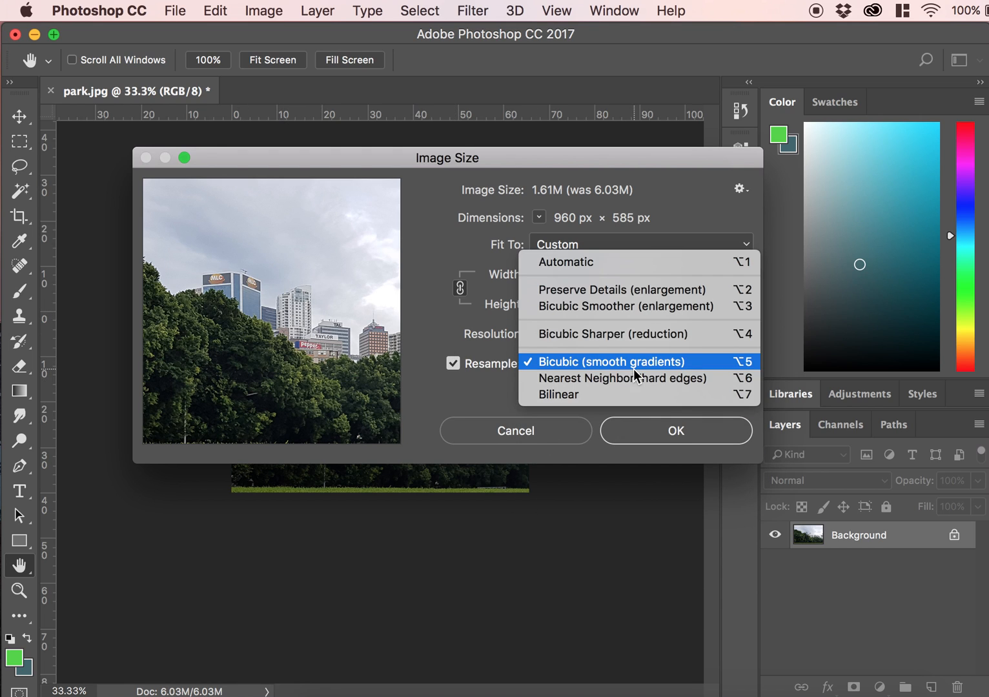
click(597, 315)
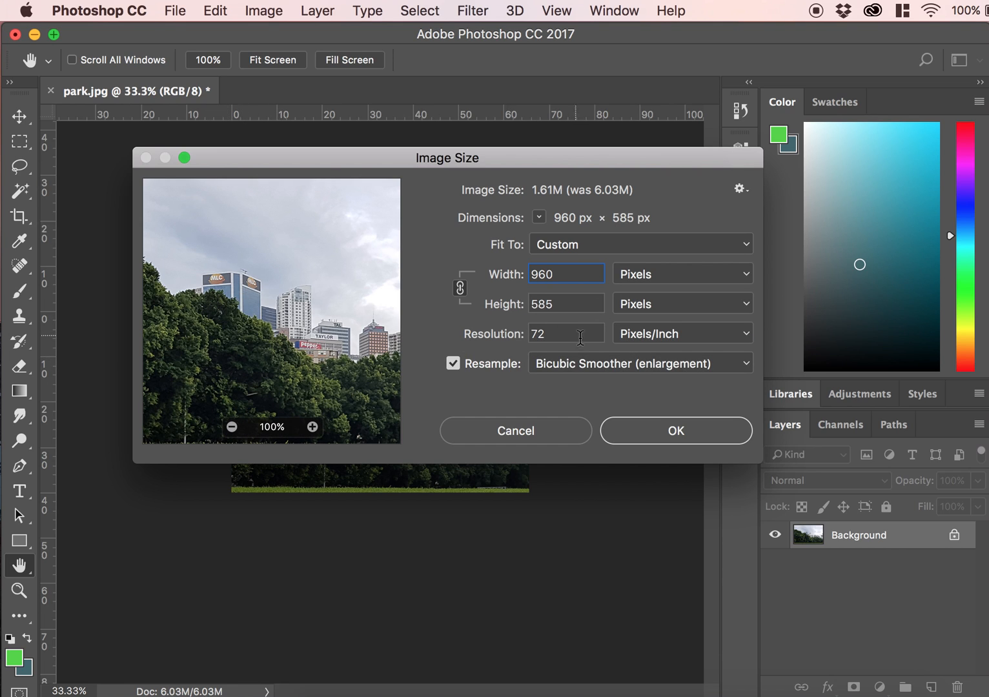
click(580, 361)
click(579, 346)
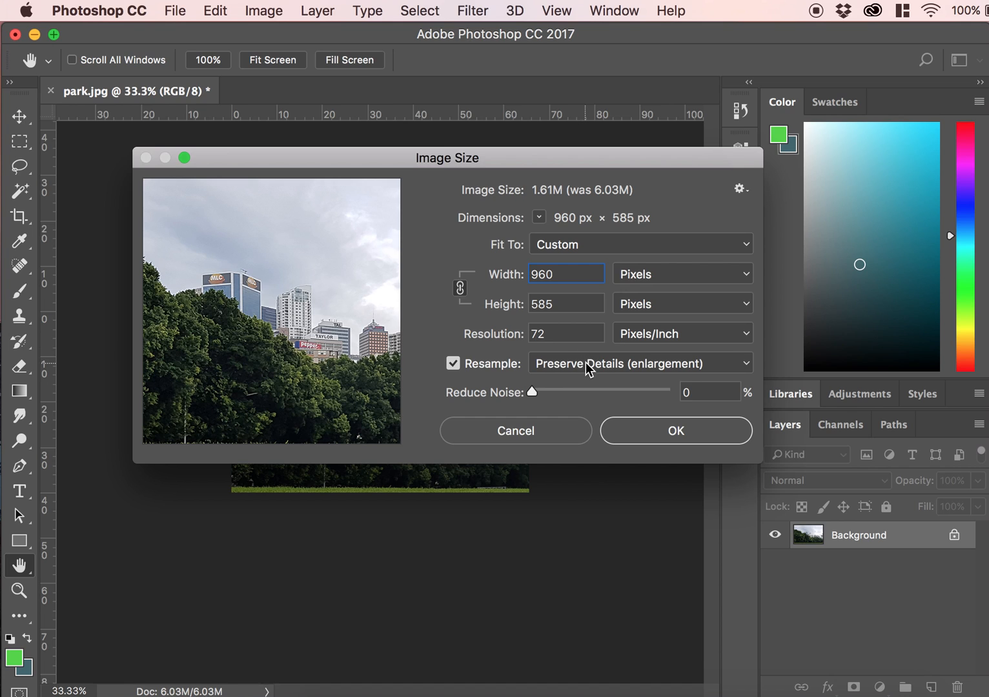
Step: Set the resampling method to Bicubic Sharper (reduction) and apply the new image size
click(588, 369)
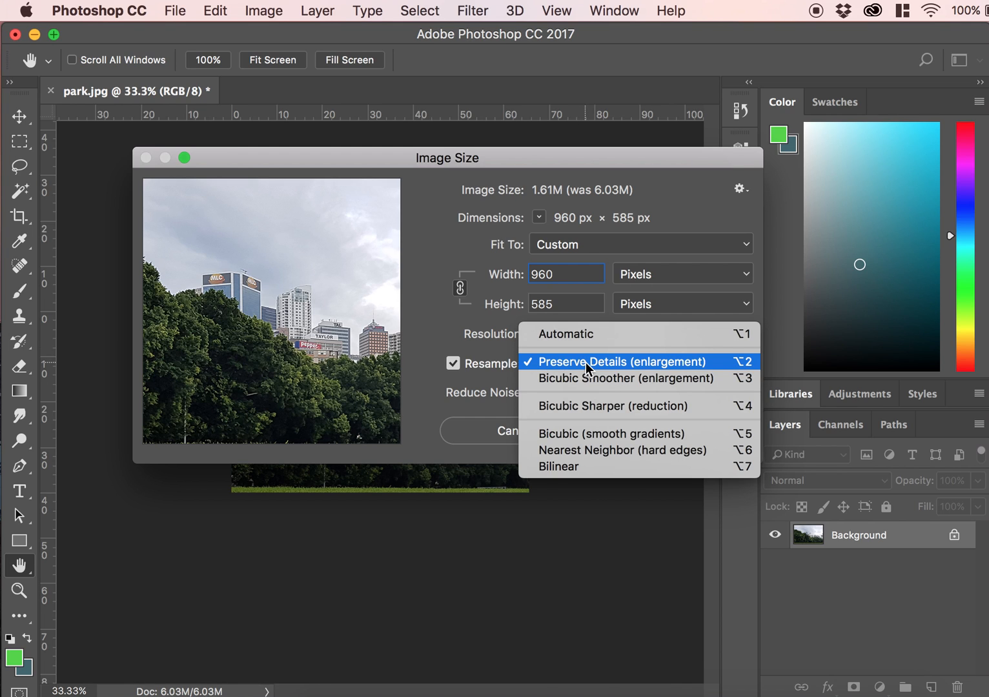
click(588, 407)
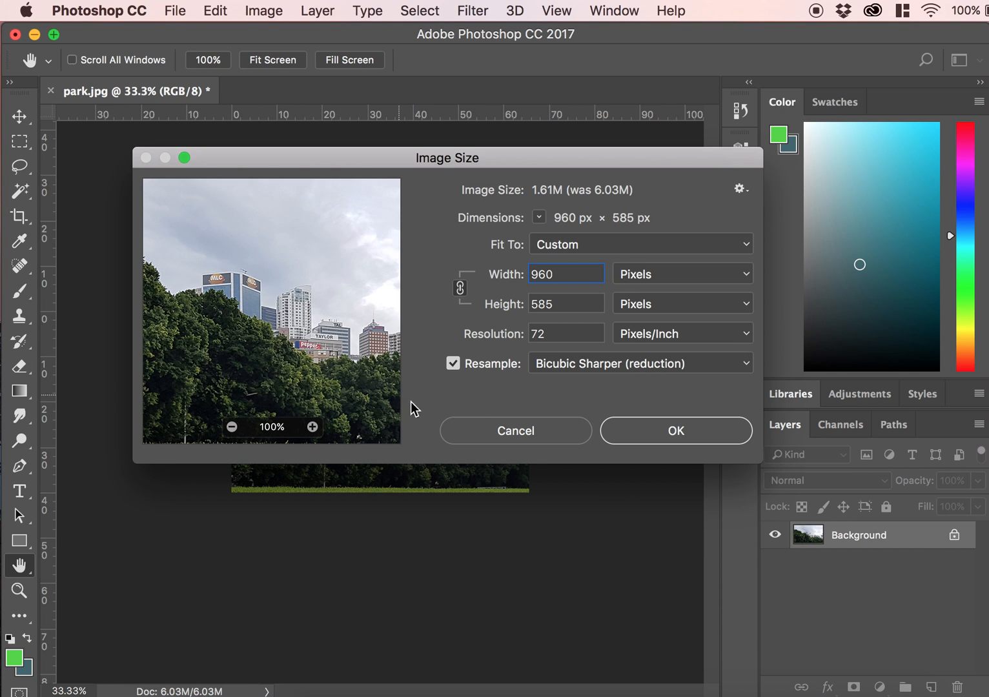
click(653, 431)
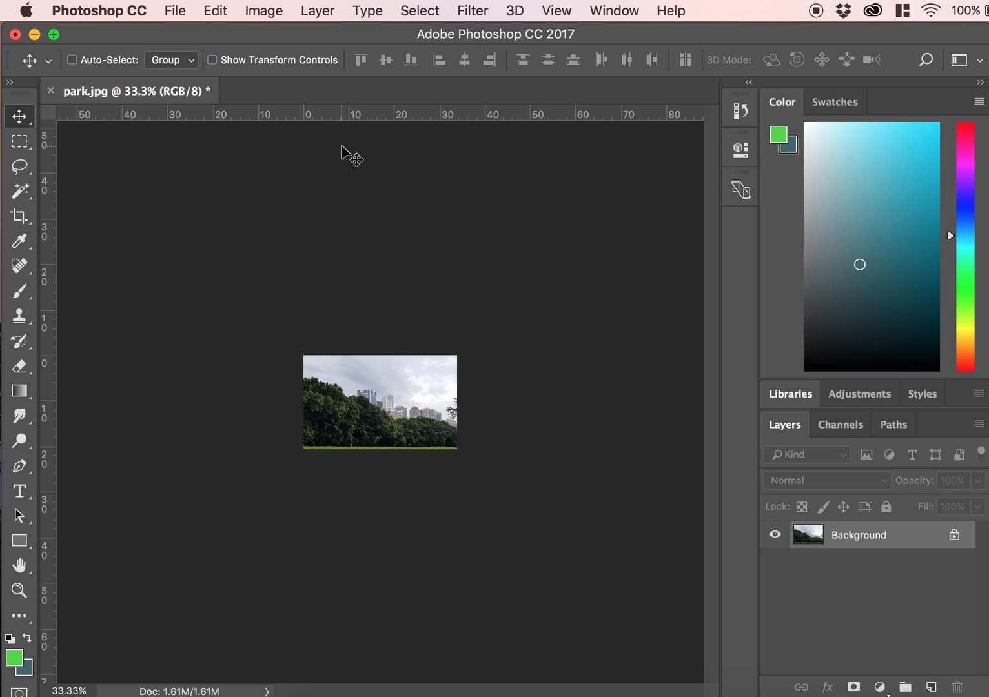
Step: Open the resized photo in Save for Web (Legacy) and show four versions for comparison
key(super+equal)
key(super+equal)
key(super+equal)
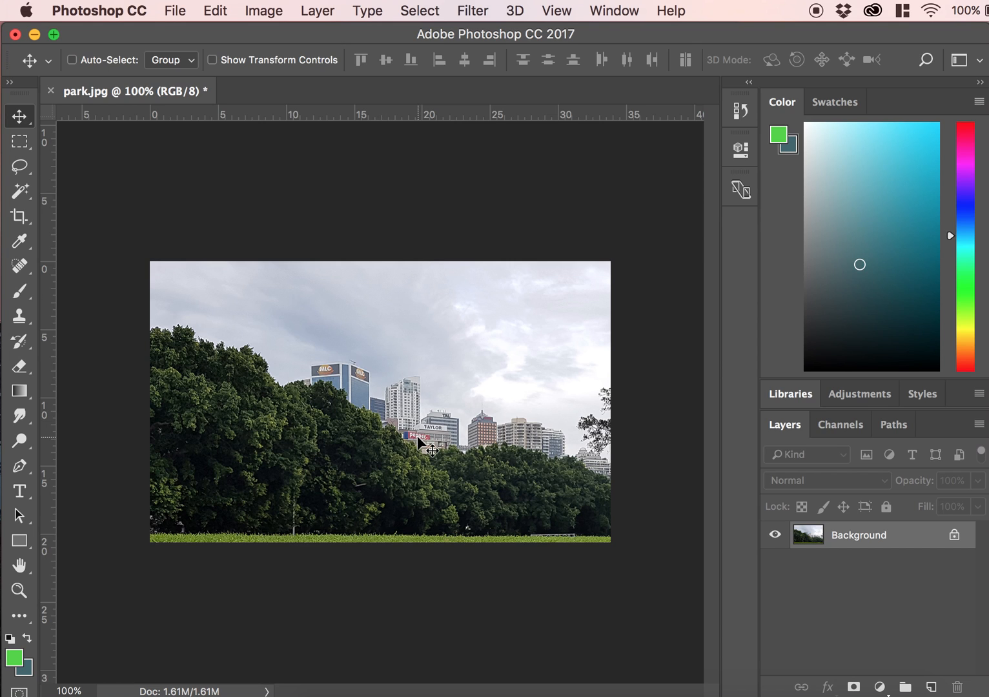
click(183, 9)
mouse_move(222, 284)
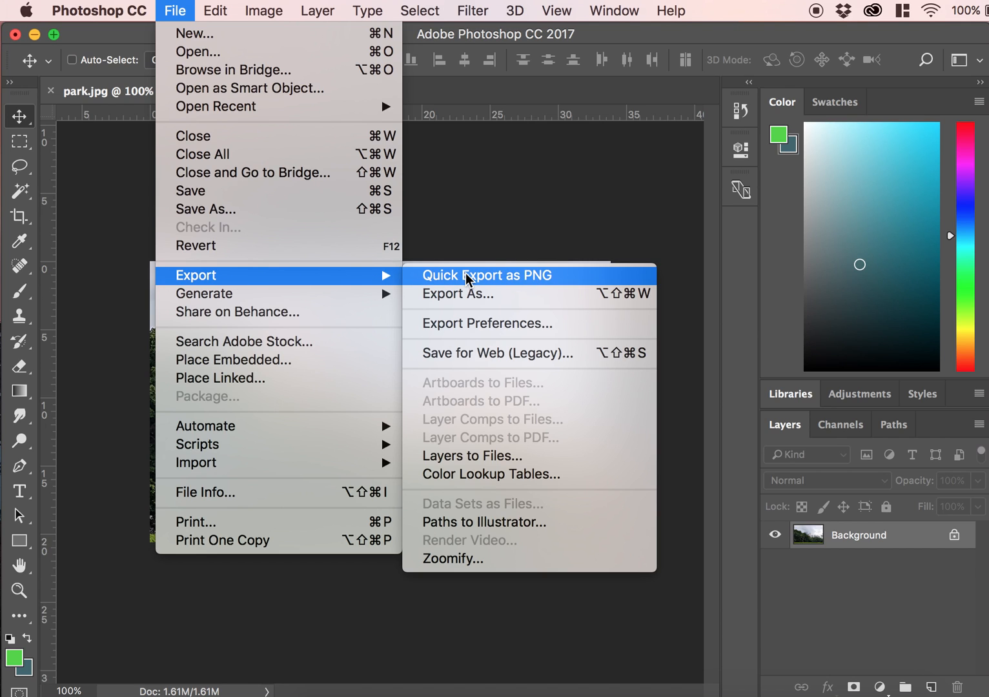
click(485, 353)
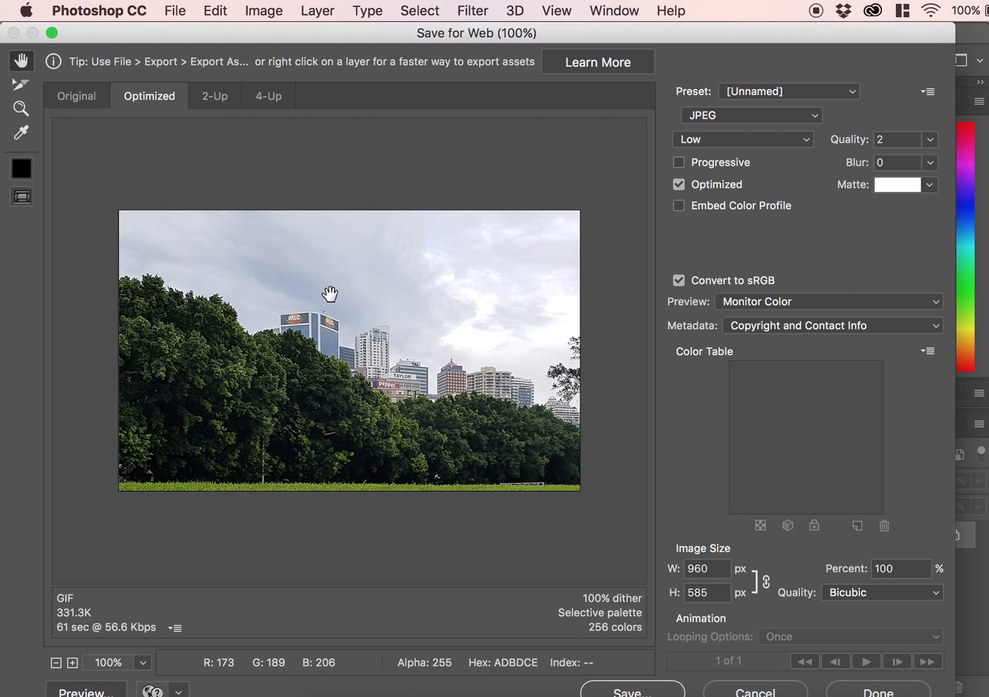
click(261, 103)
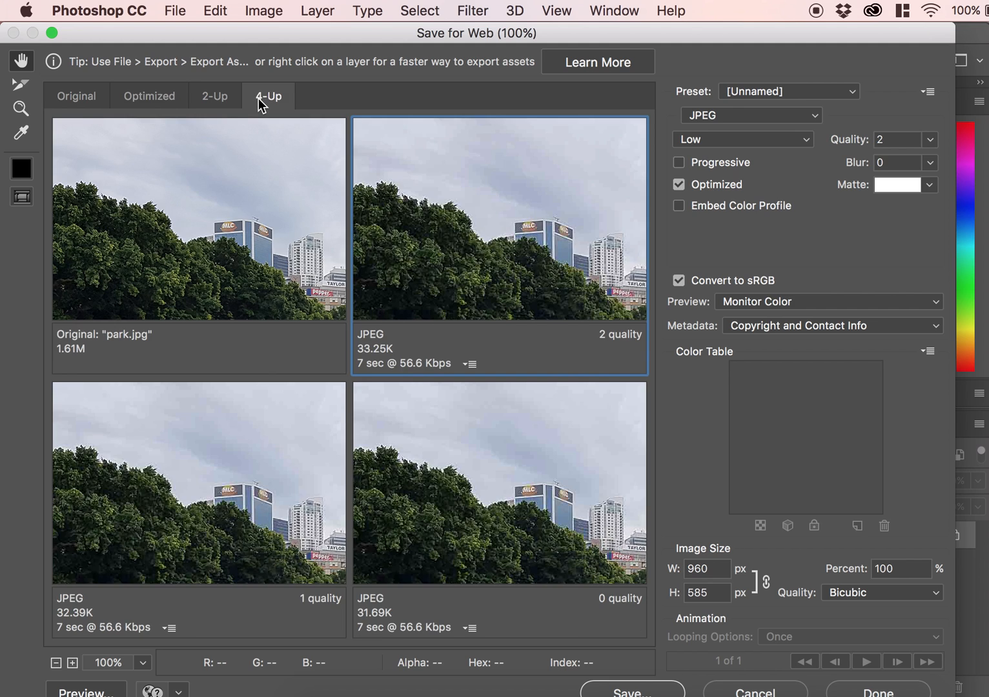
Step: Set the JPEG quality of the third preview to 60 and of the fourth preview to 100
click(253, 257)
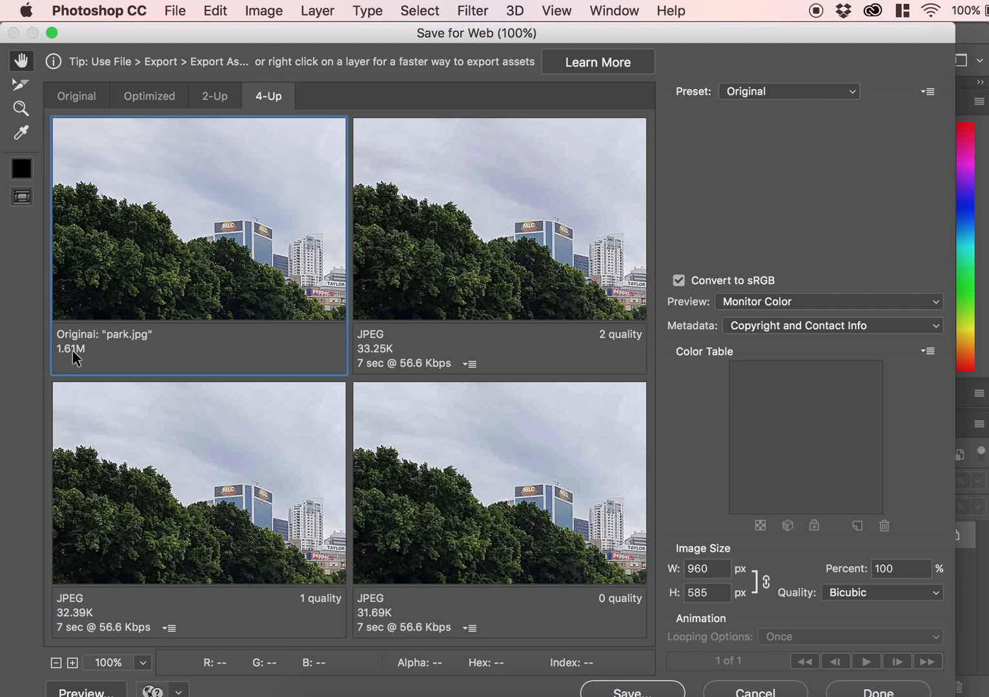
click(516, 192)
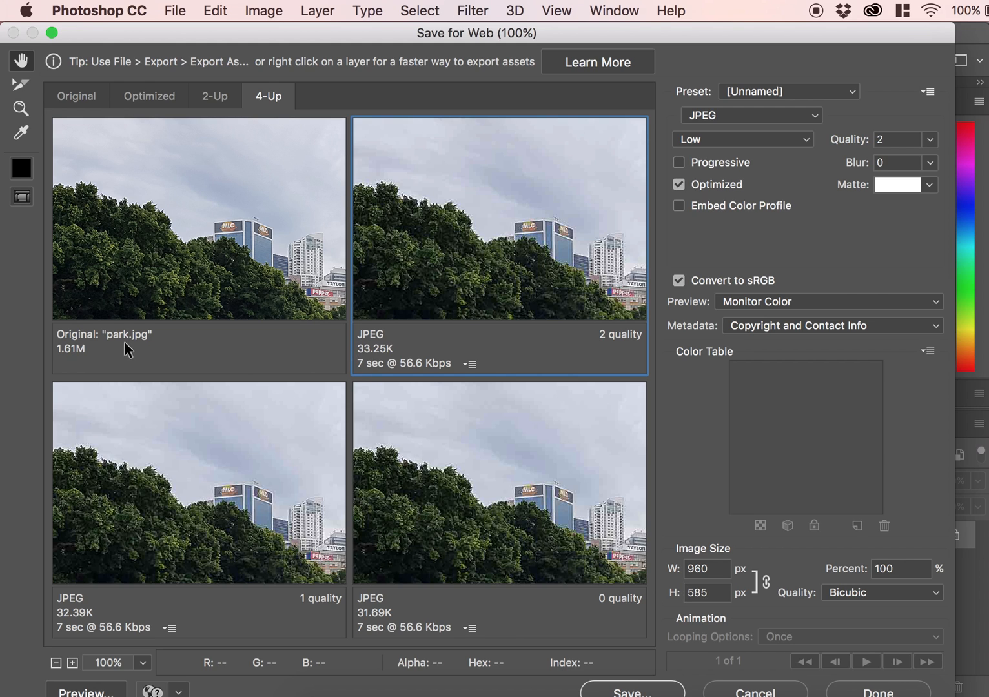
click(185, 522)
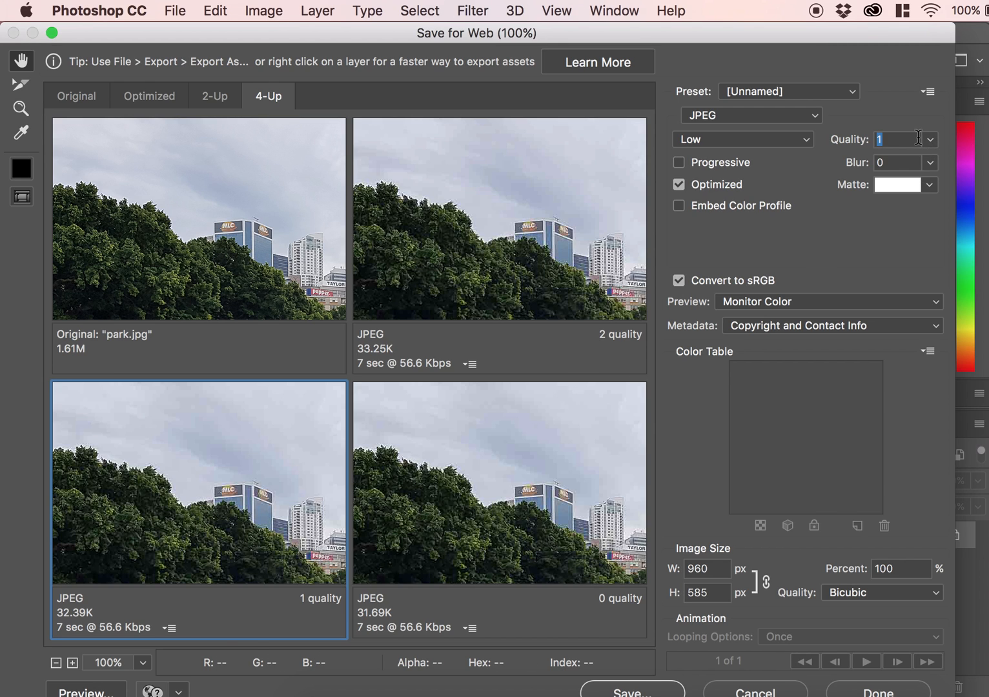
text(60)
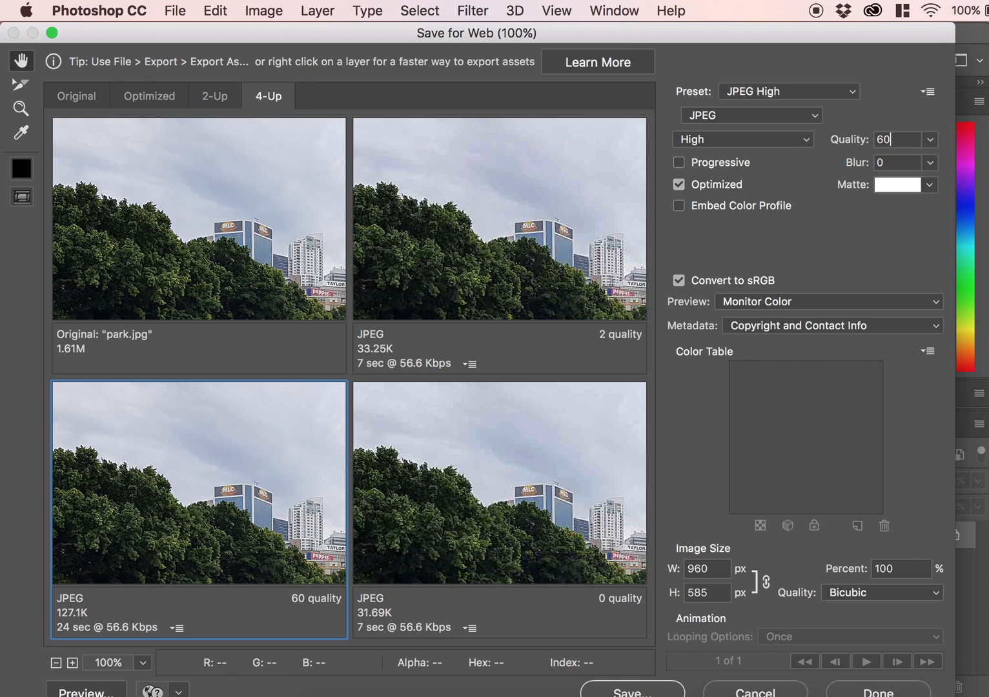
click(544, 437)
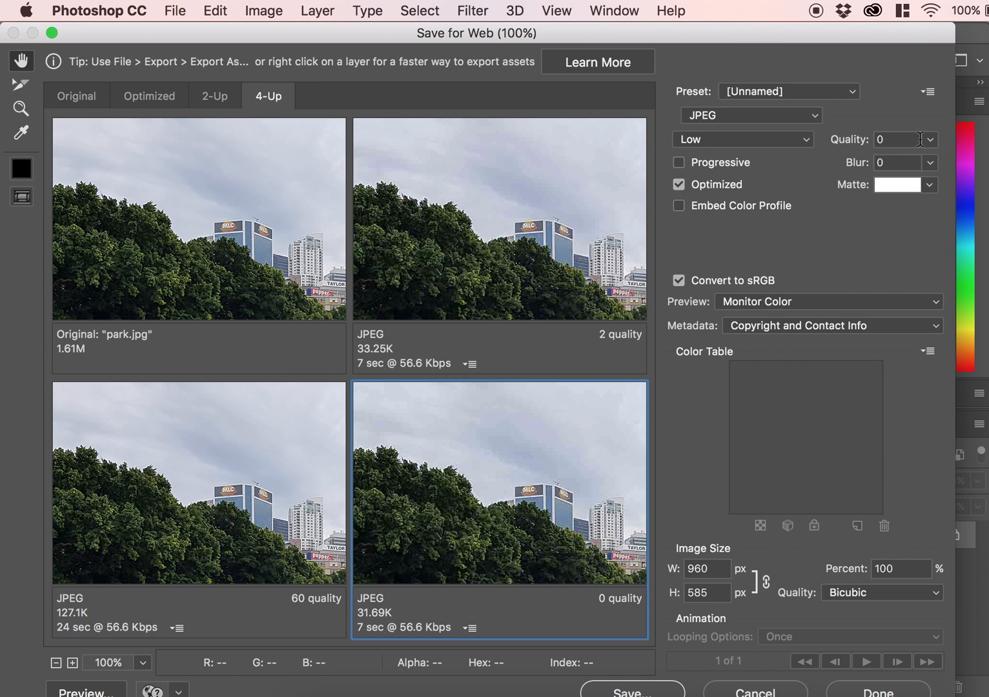
text(100)
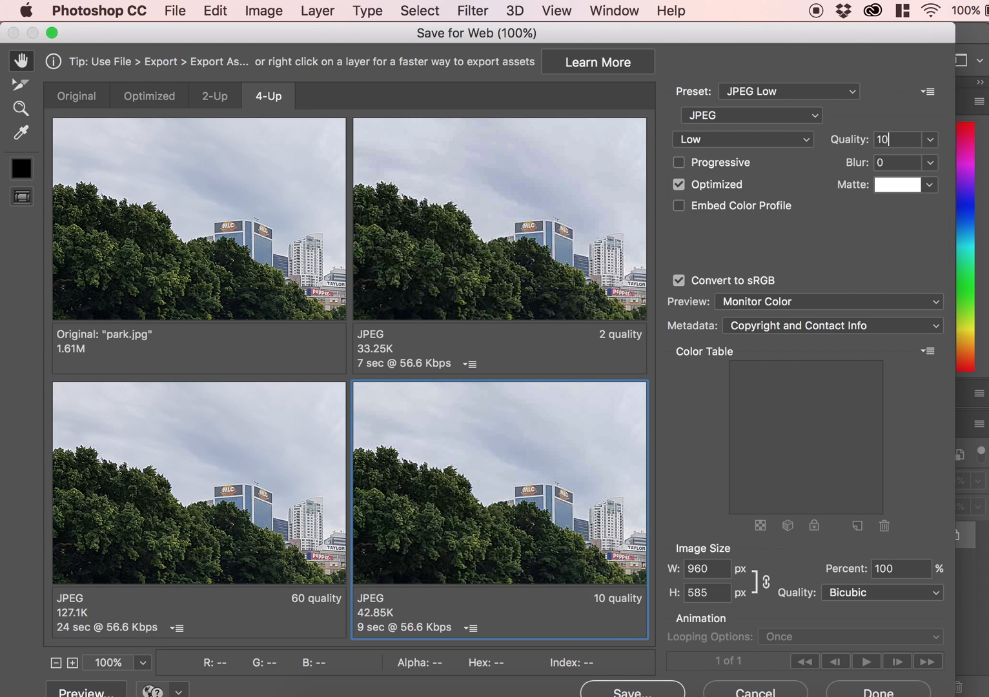
Step: Compare the four previews at 600% magnification around the MLC sign on the building
click(256, 470)
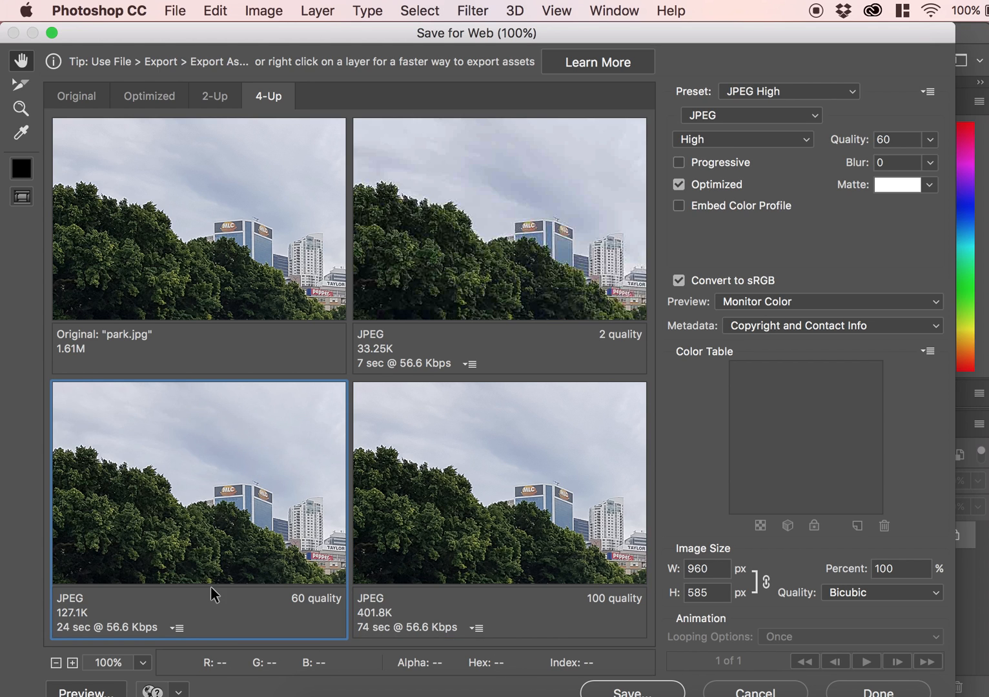
click(427, 305)
click(253, 470)
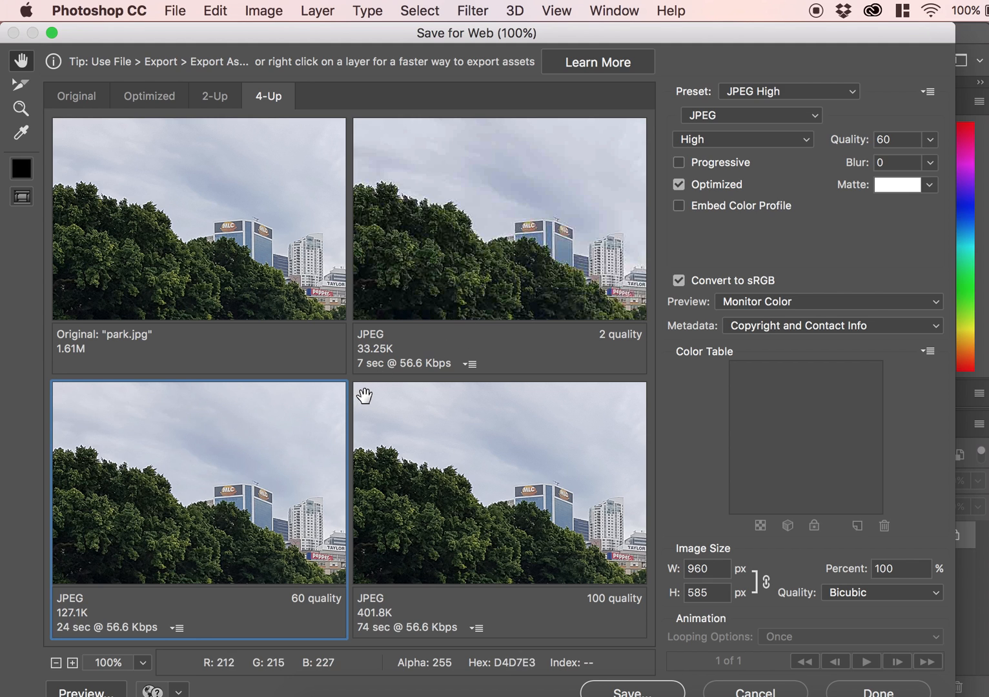
key(super+equal)
key(super+equal)
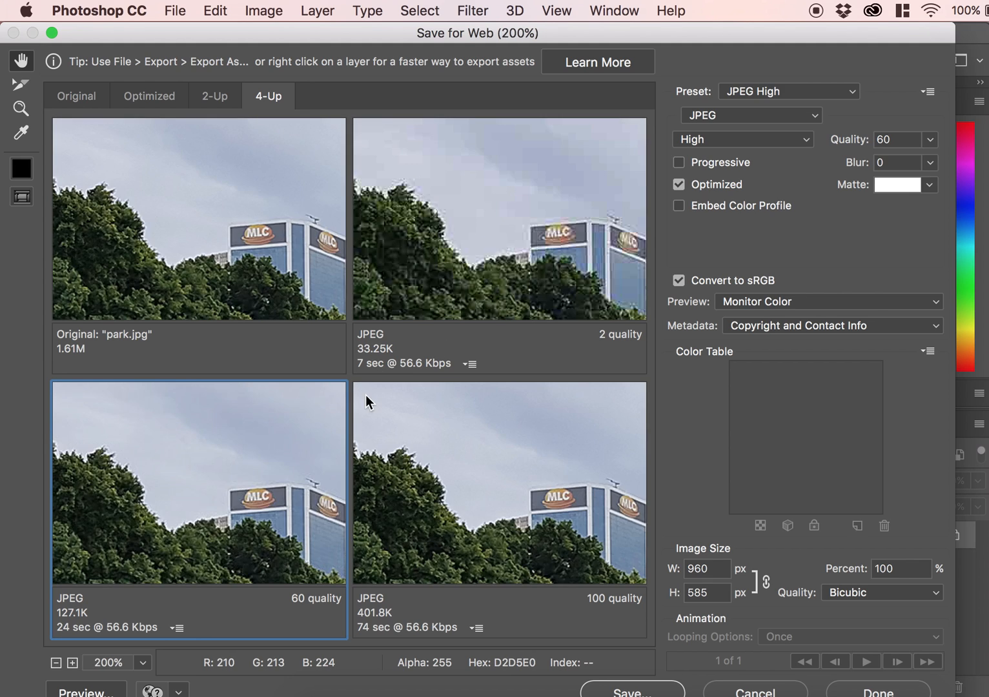
key(super+equal)
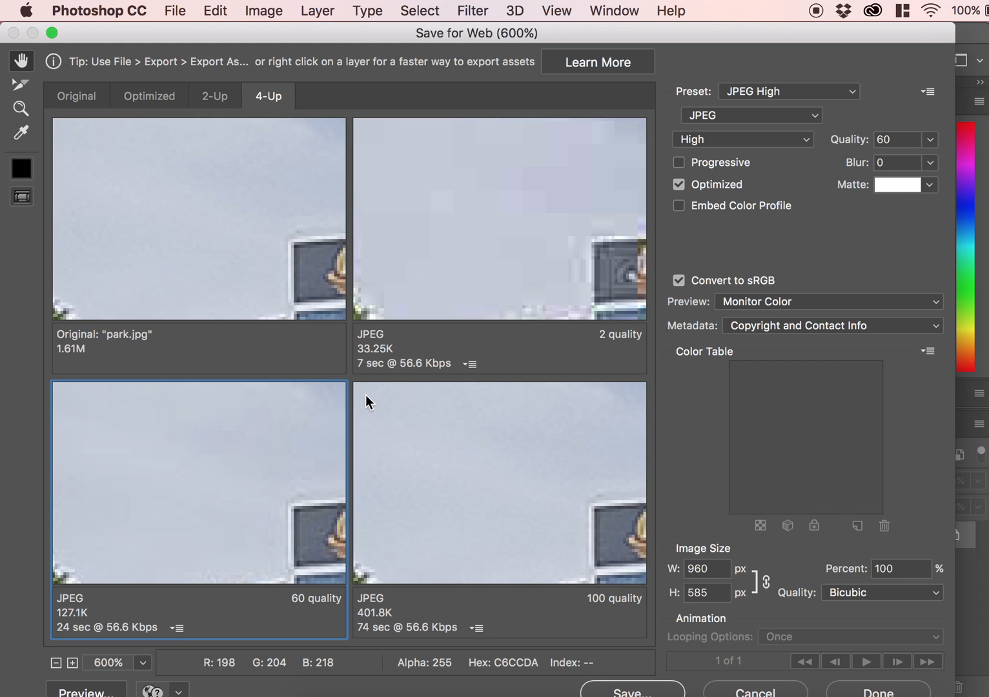
click(583, 232)
drag(584, 231, 413, 192)
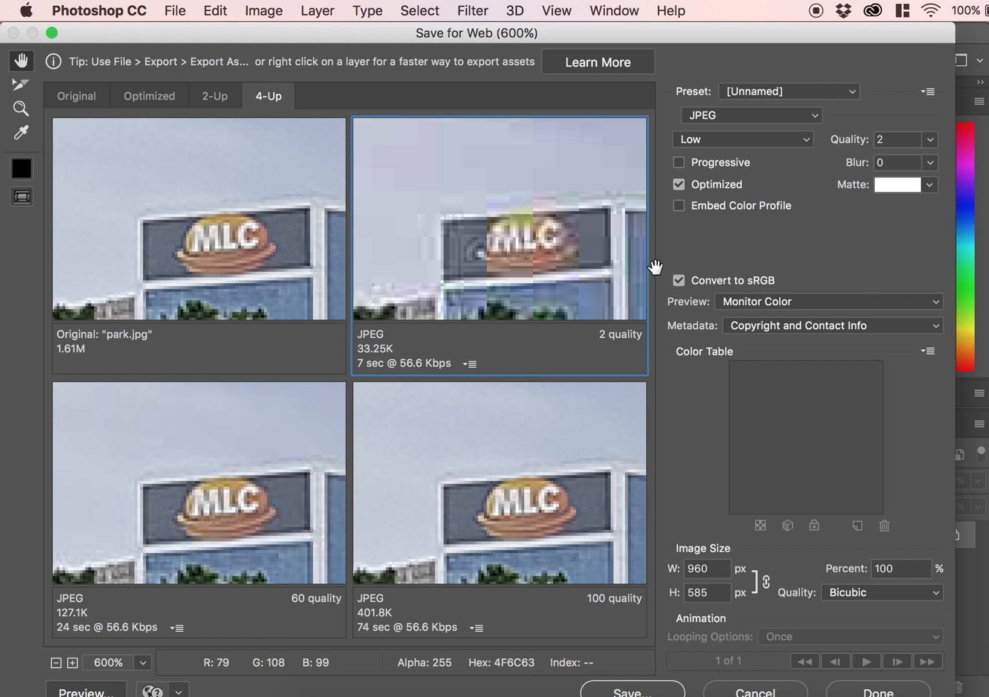
Step: Lower the JPEG quality of the third preview to 37
click(213, 436)
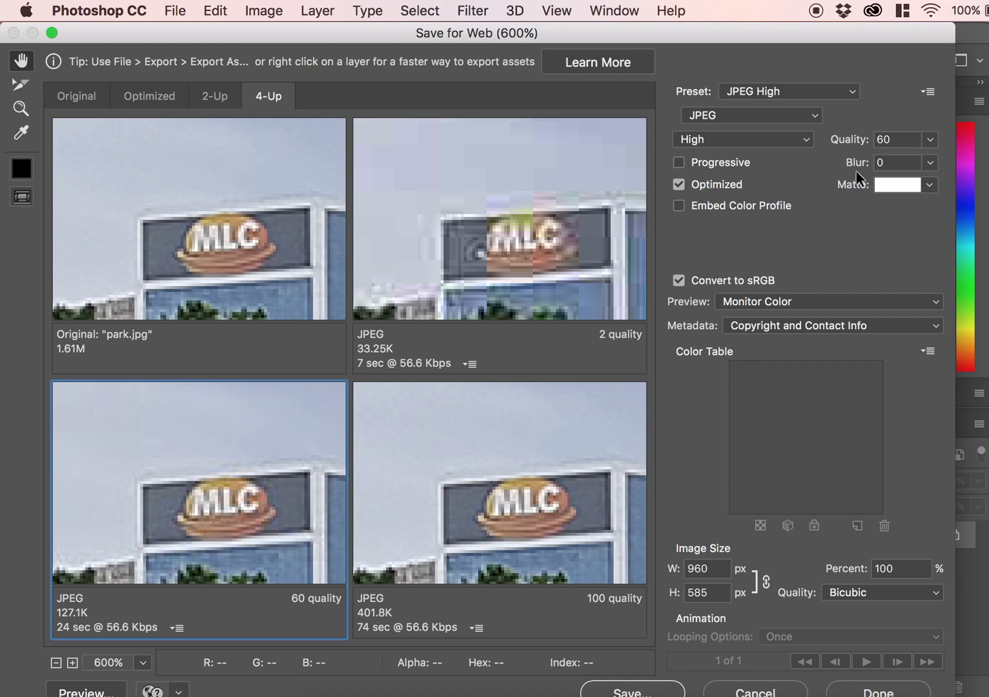
click(930, 141)
drag(892, 166, 891, 166)
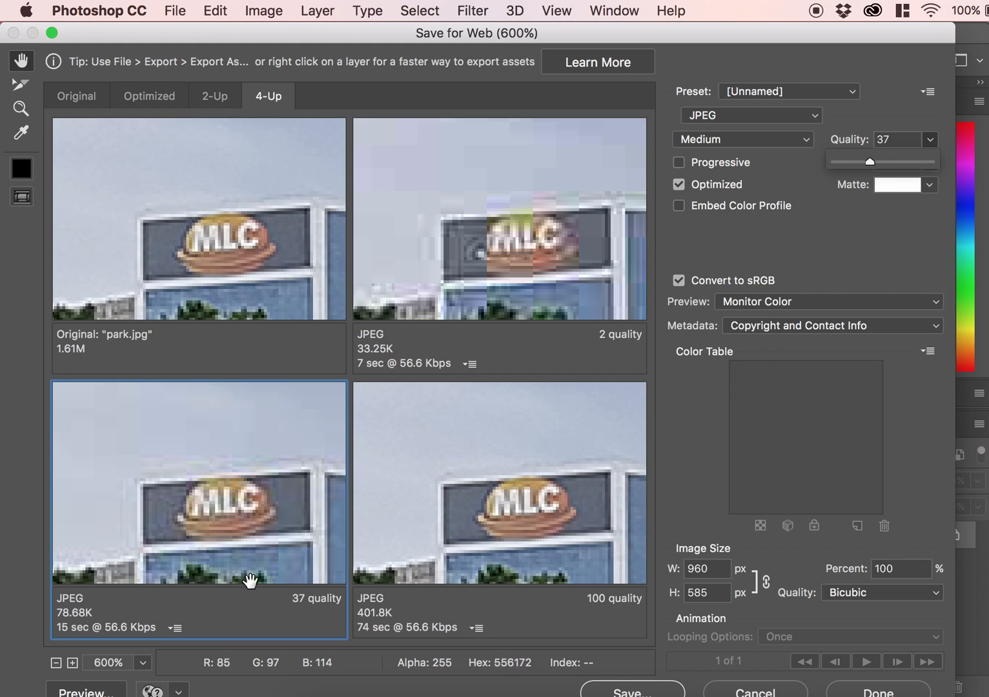
Step: Change the format of the 2-quality JPEG preview to PNG-8
click(55, 662)
click(56, 663)
click(55, 663)
click(55, 663)
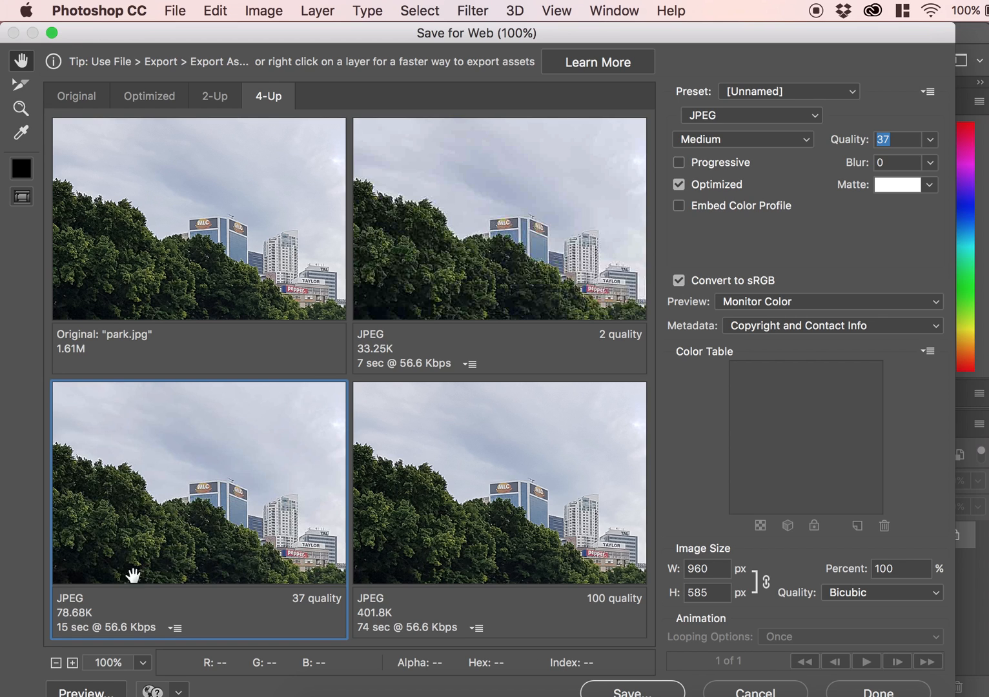
click(457, 279)
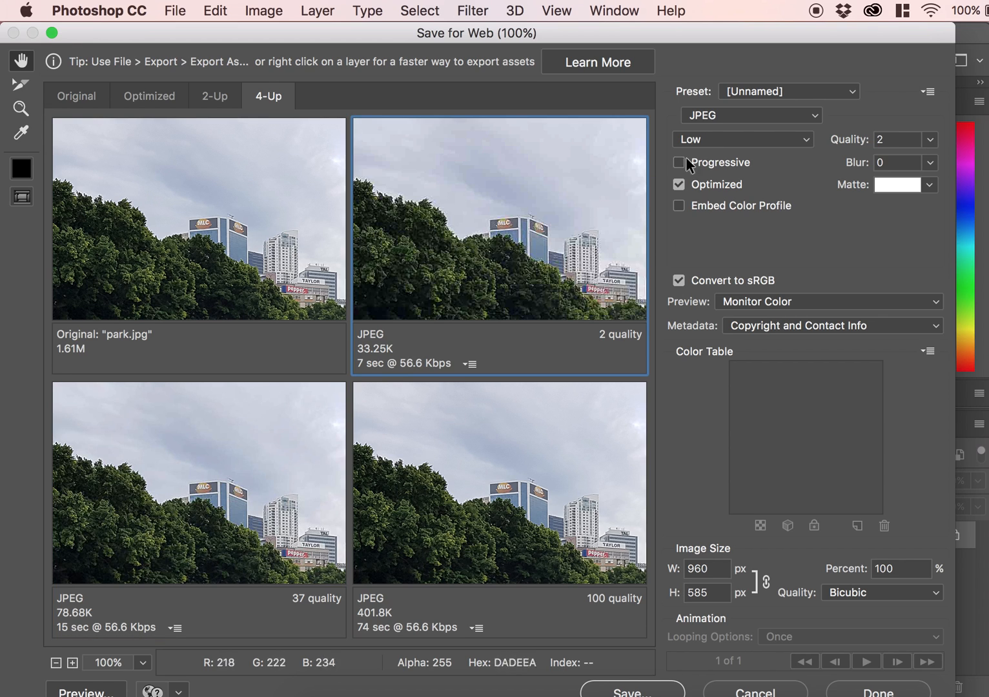
click(816, 117)
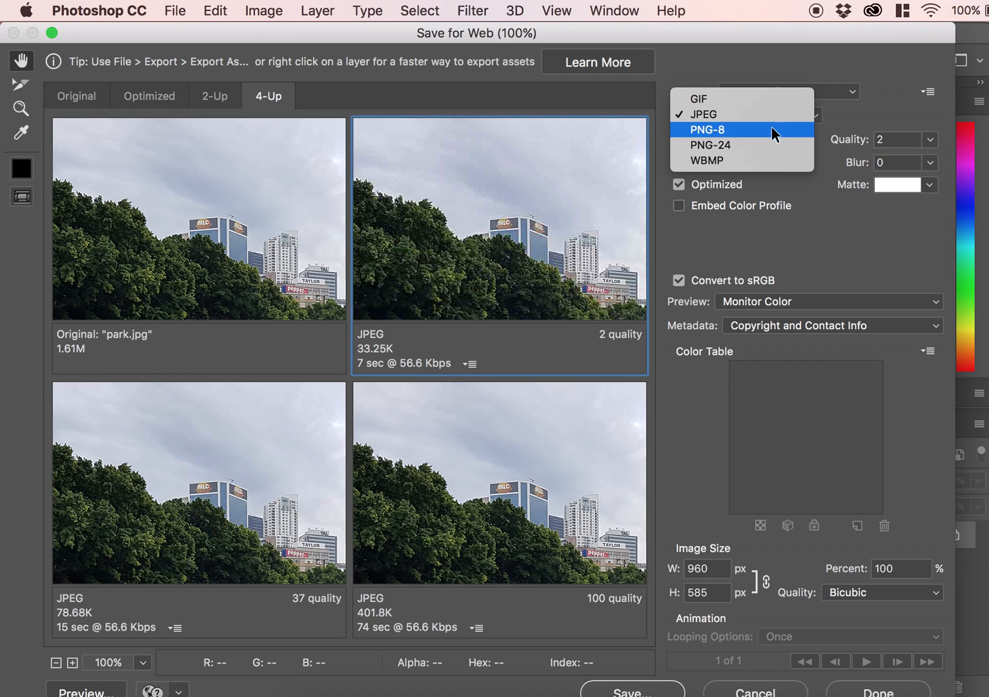
click(748, 129)
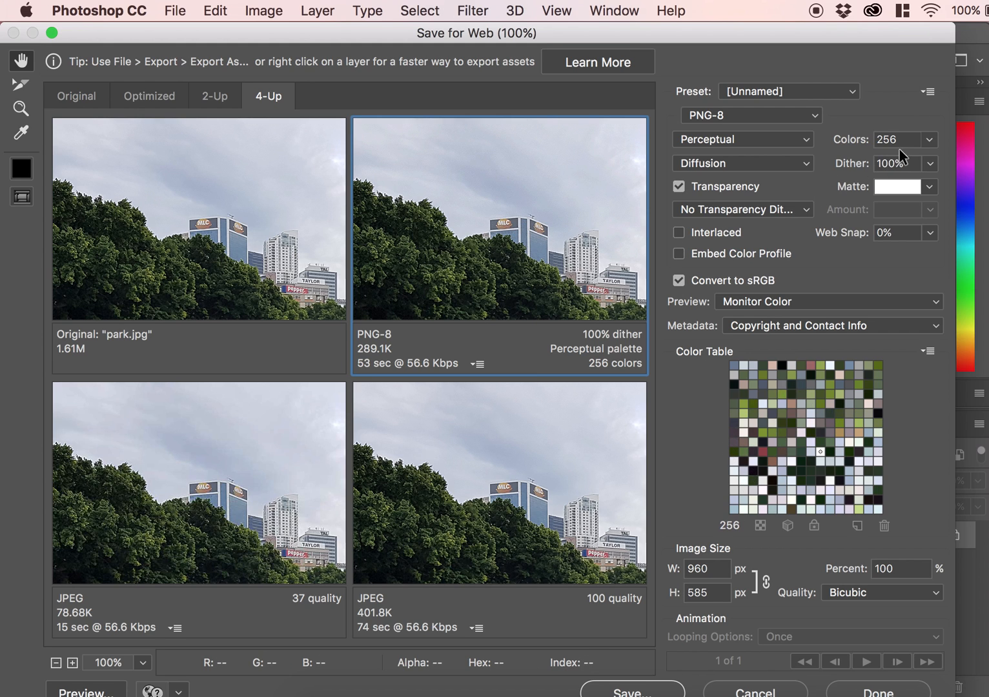
Step: Limit the PNG-8 preview to 8 colors and inspect the buildings in the skyline
click(929, 141)
click(964, 197)
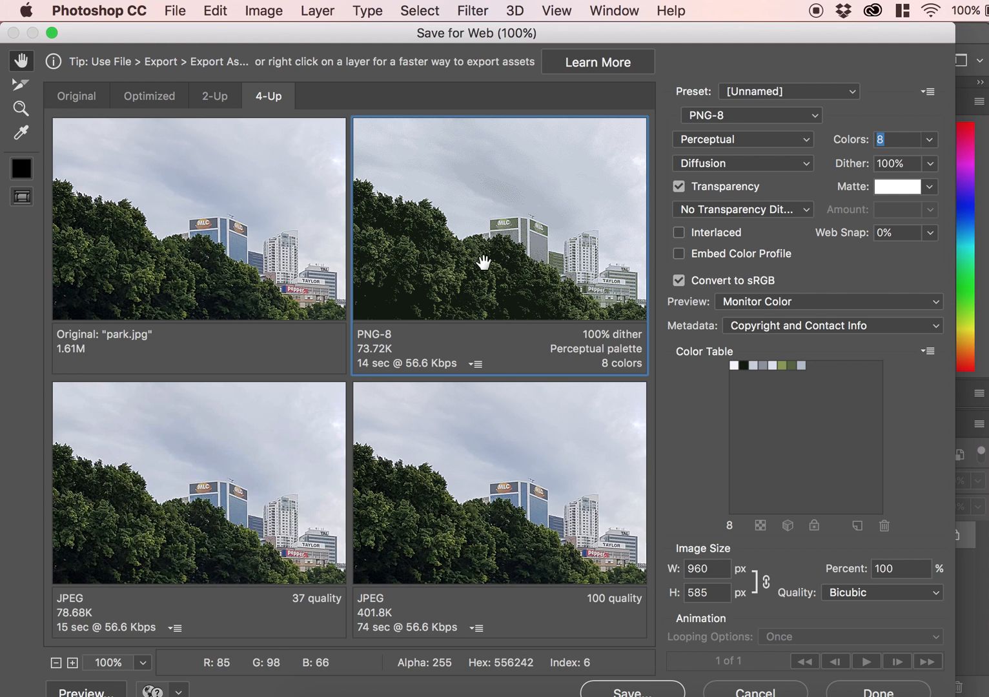
drag(585, 256, 572, 285)
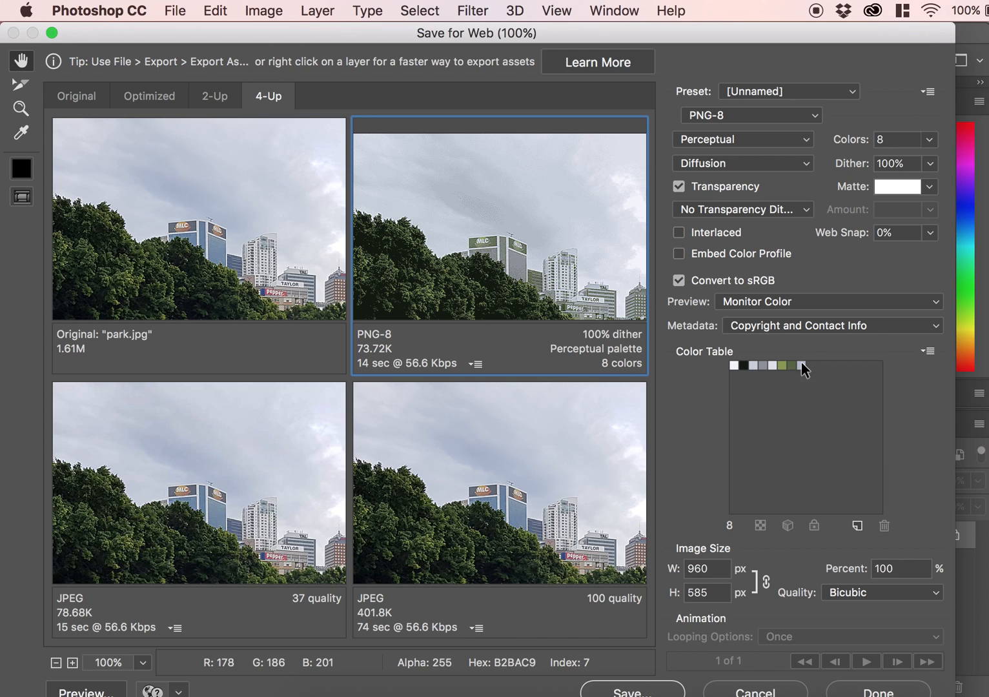
Step: Reduce the PNG-8 preview to 2 colors and examine its effect on the sky and buildings
click(933, 133)
click(949, 160)
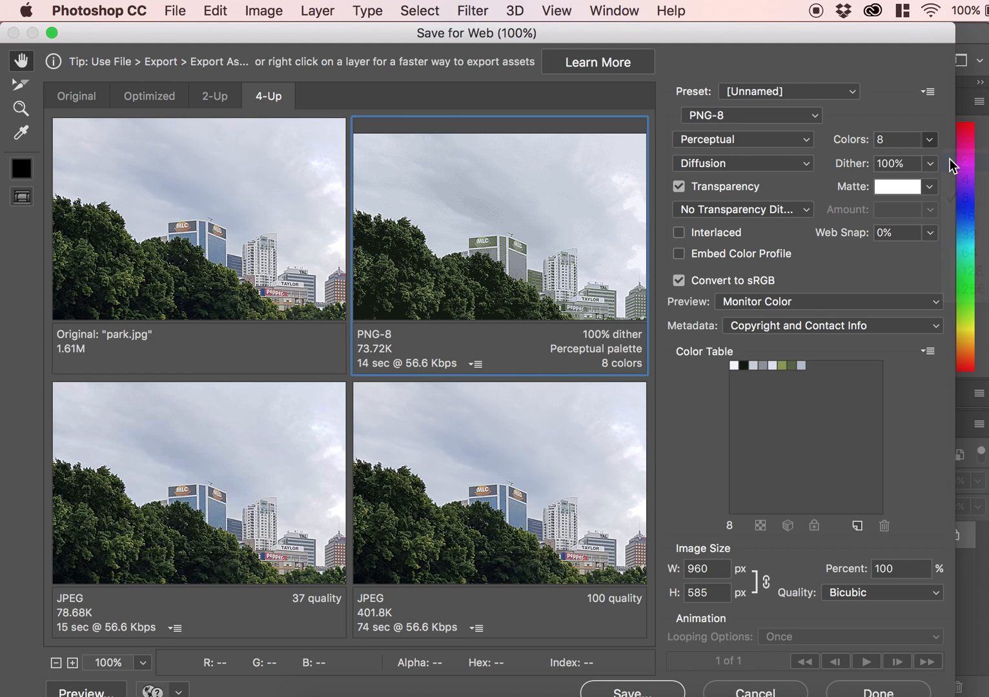
drag(523, 236, 562, 275)
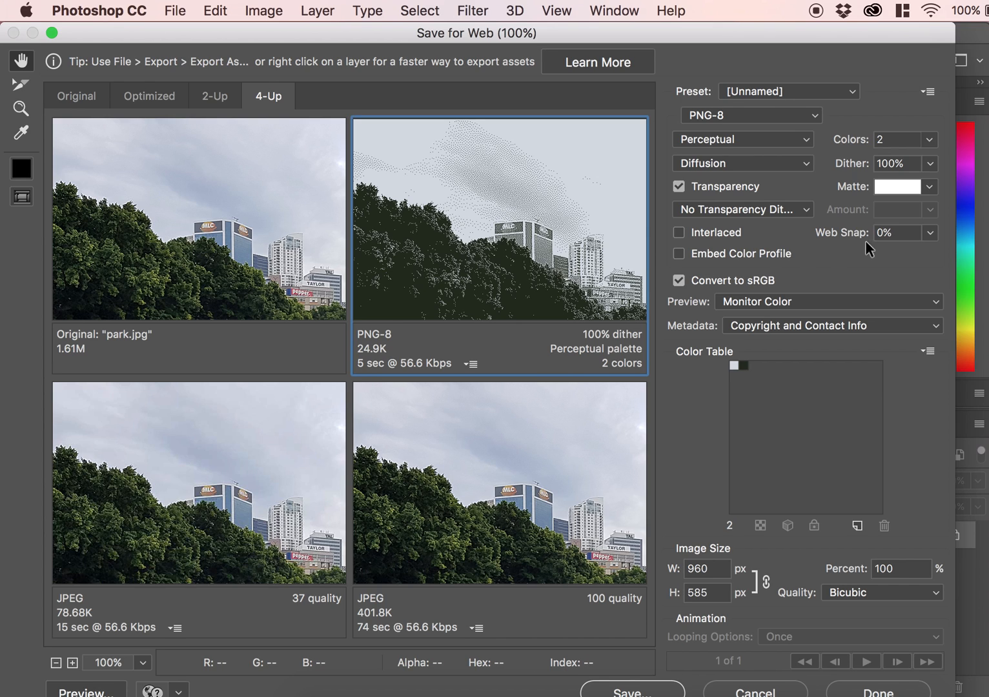
Step: Raise the PNG-8 preview to 256 colors, and switch that preview's format to PNG-24 for comparison
click(929, 141)
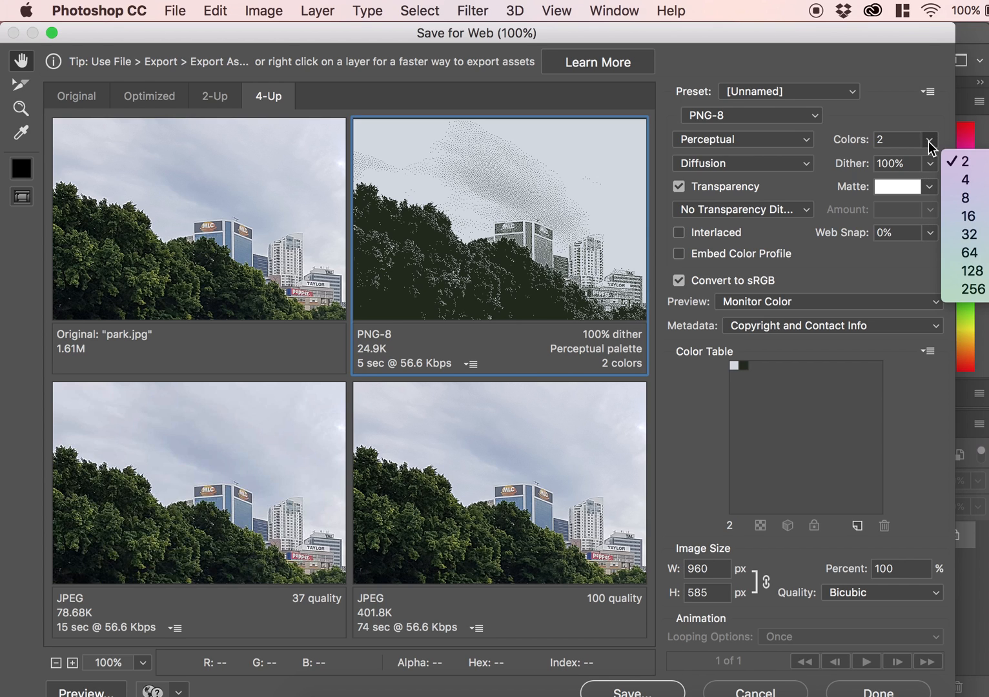
click(958, 290)
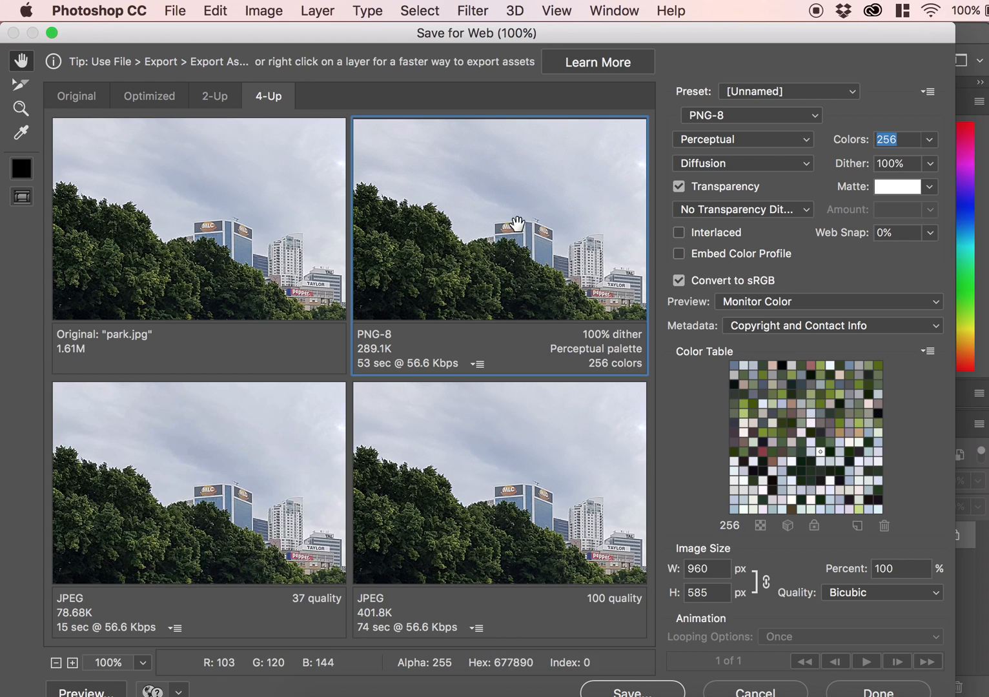
click(764, 114)
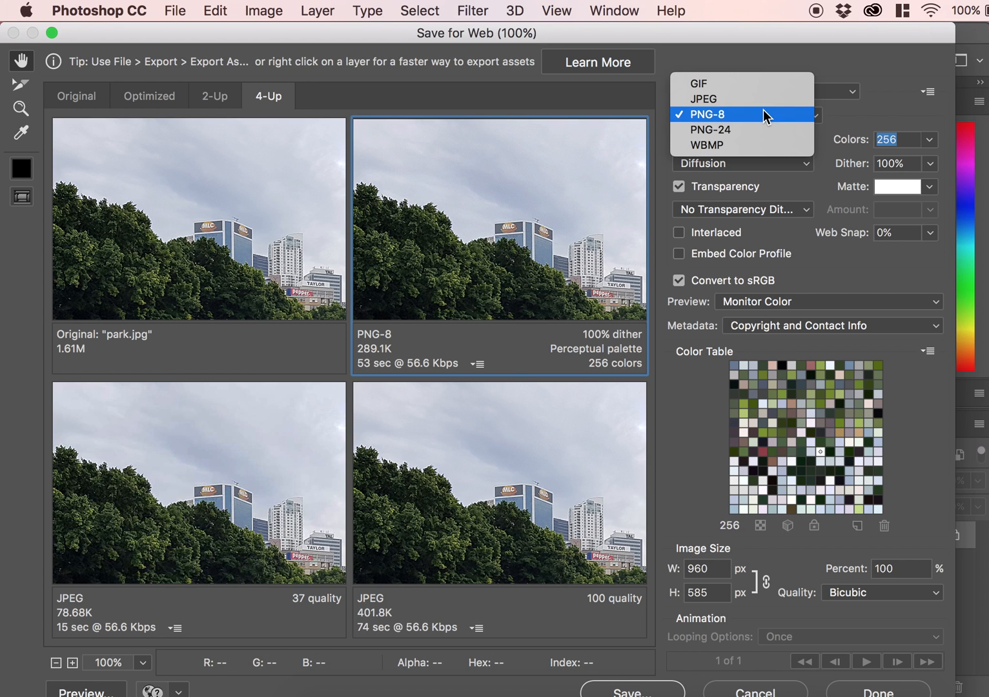
click(757, 128)
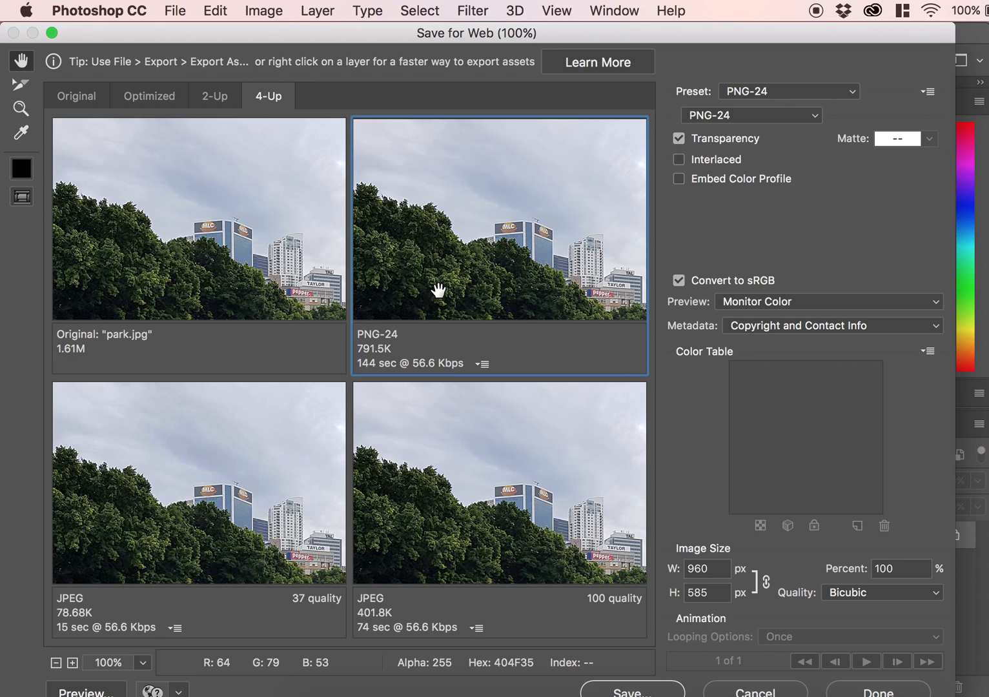
Step: Apply the GIF 128 Dithered preset to the PNG-24 preview and review the other available presets
click(801, 91)
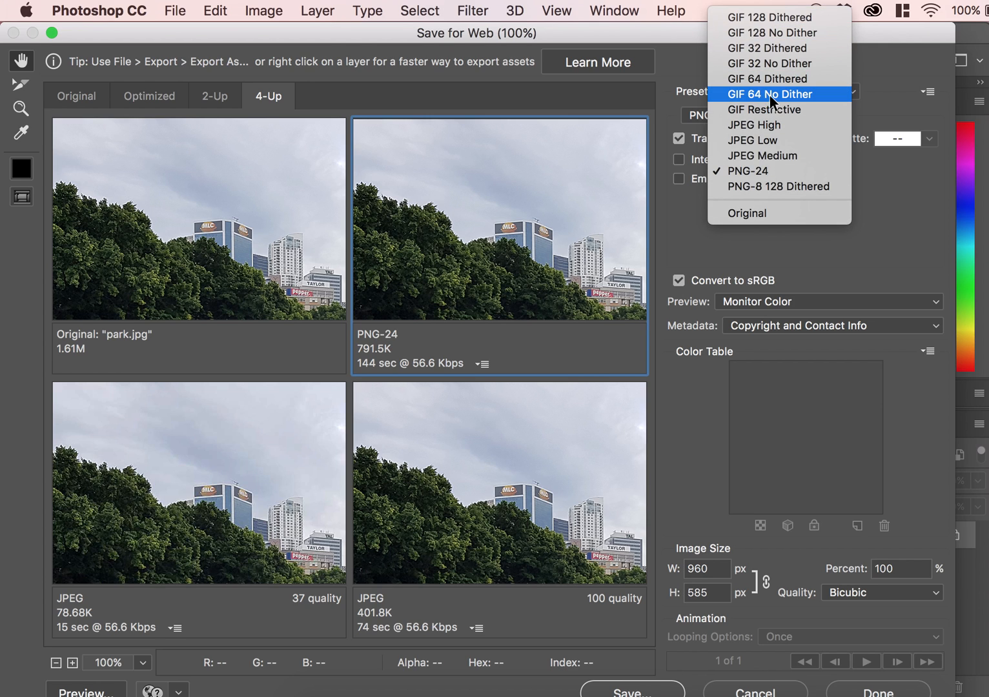
click(770, 16)
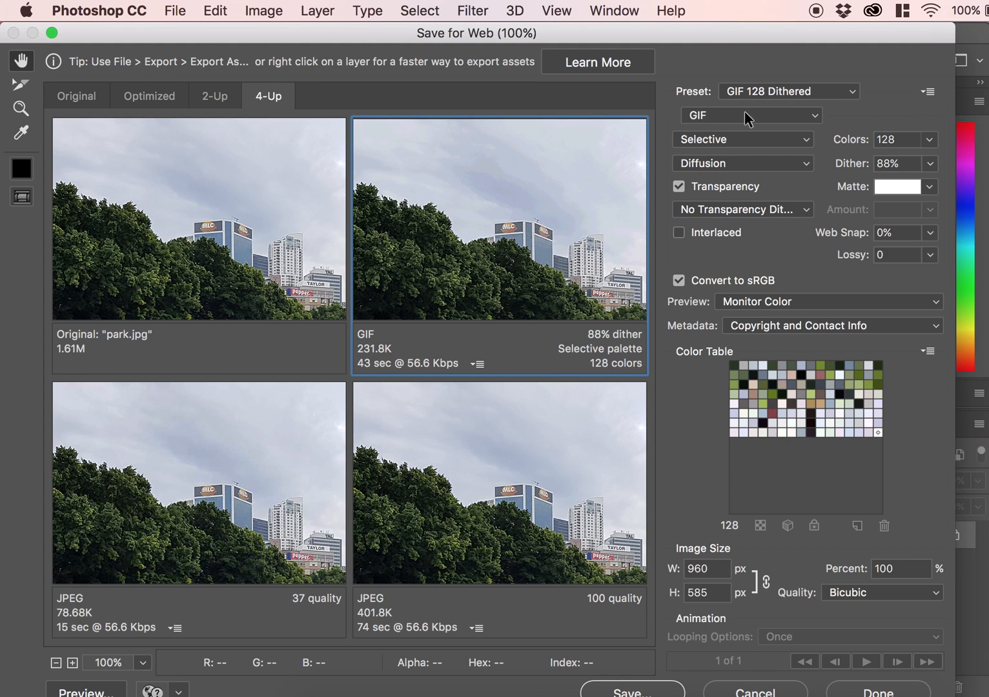
click(795, 92)
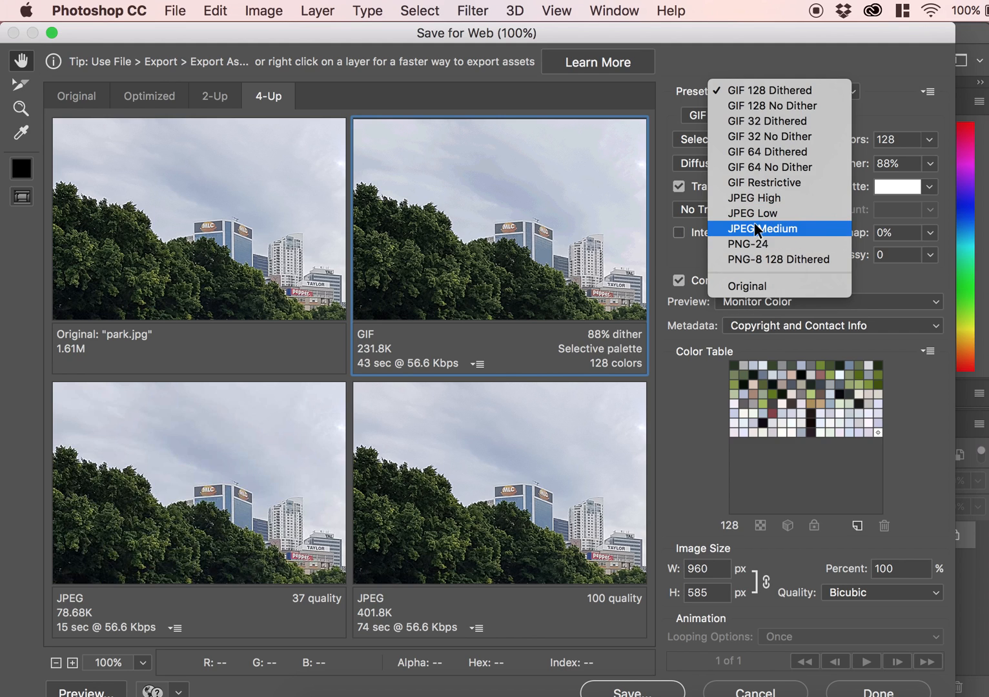
click(567, 266)
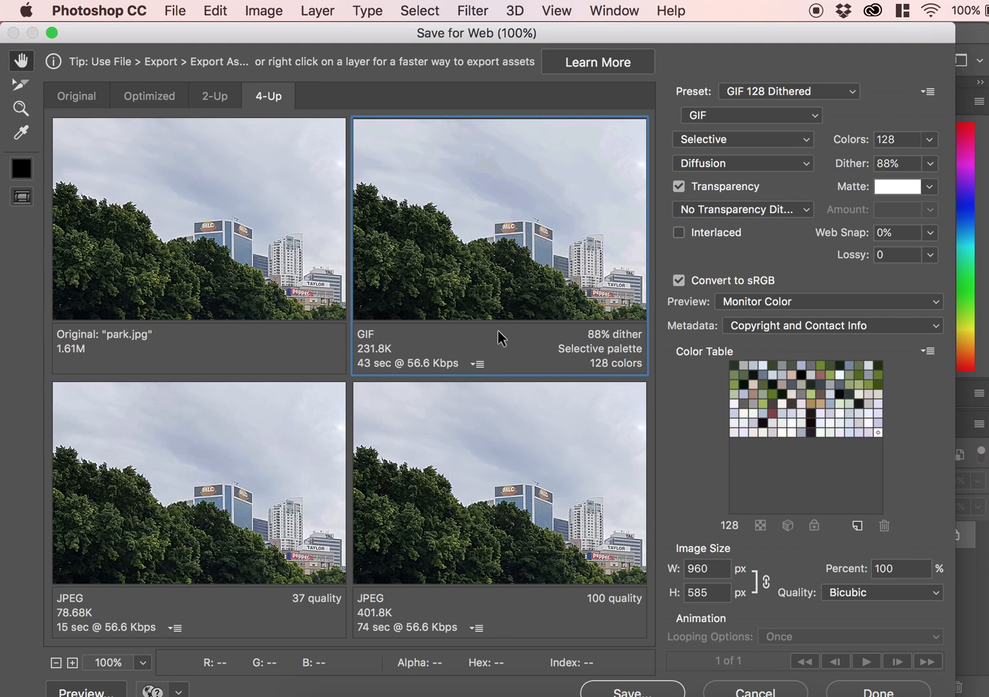
Step: Select the JPEG and GIF previews in turn to compare their export settings, ending on the GIF preview
click(311, 435)
click(459, 426)
click(461, 279)
click(273, 455)
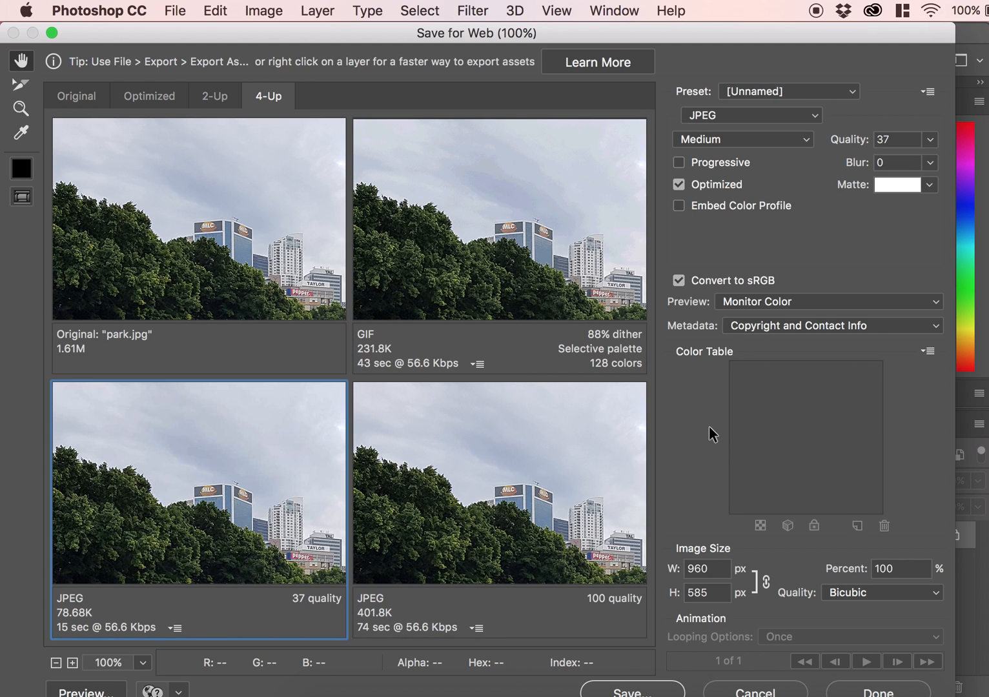
click(573, 231)
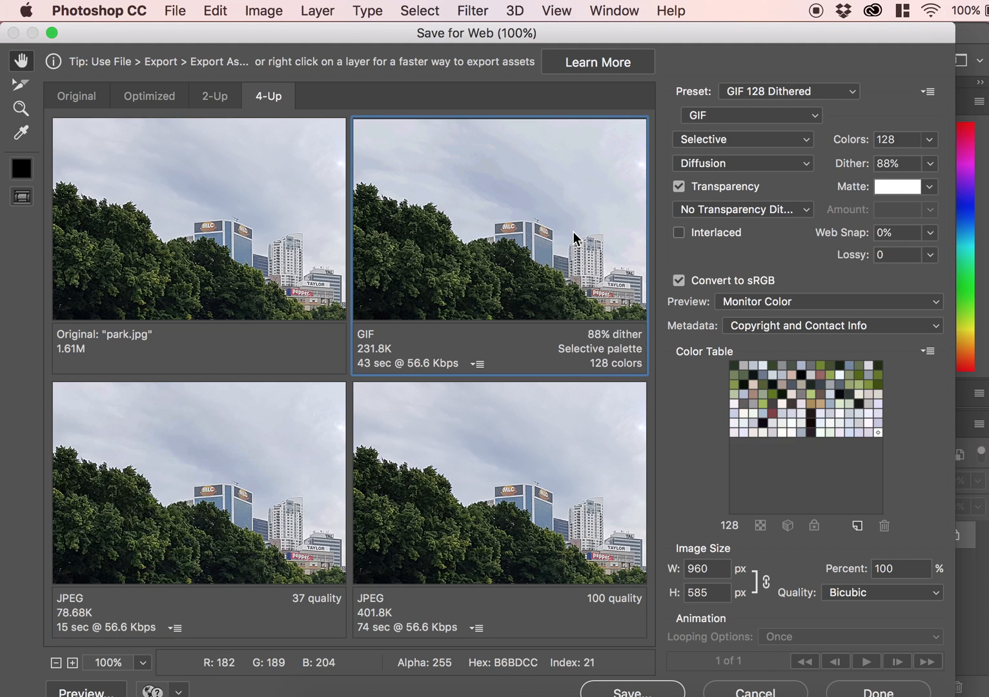